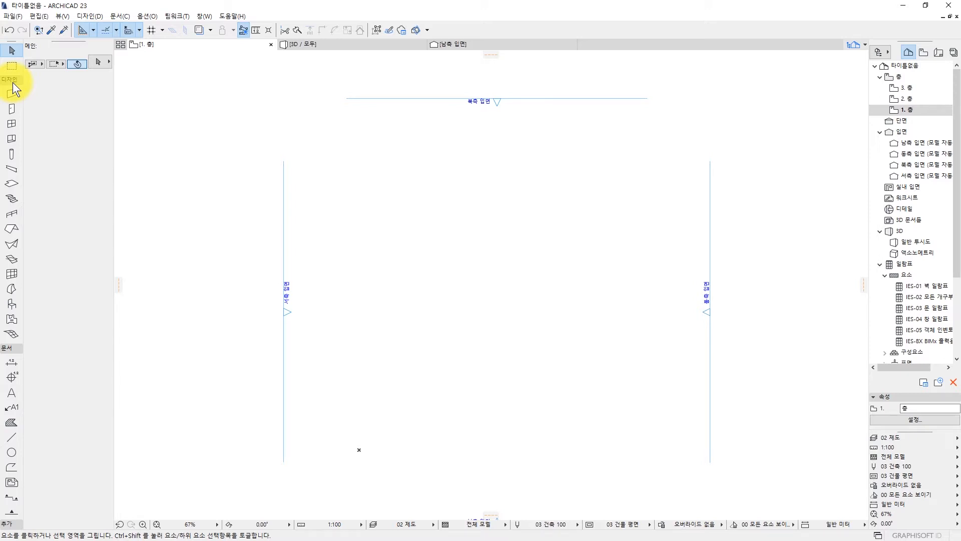
Step: Collapse the Design (디자인) and Document (문서) tool groups and expand the More (추가) group
left_click(13, 83)
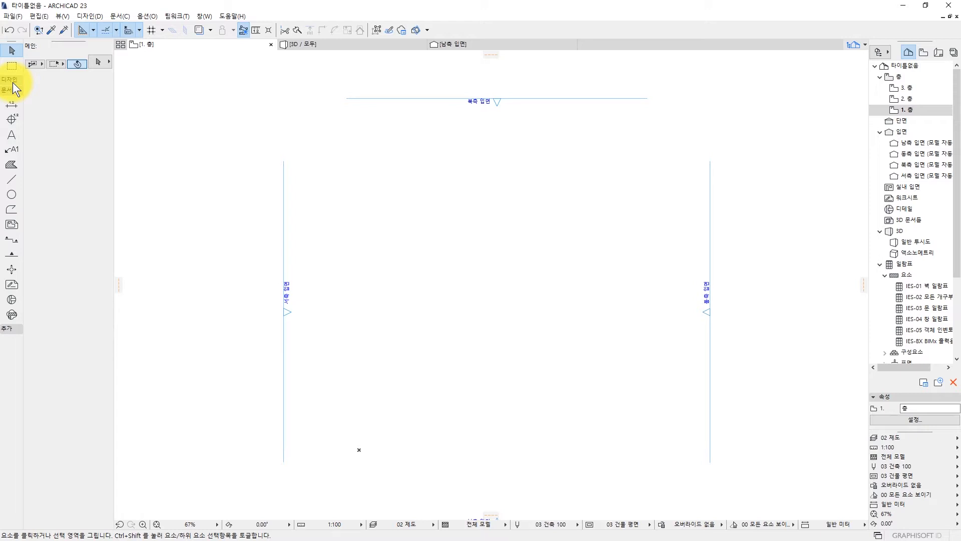
left_click(13, 80)
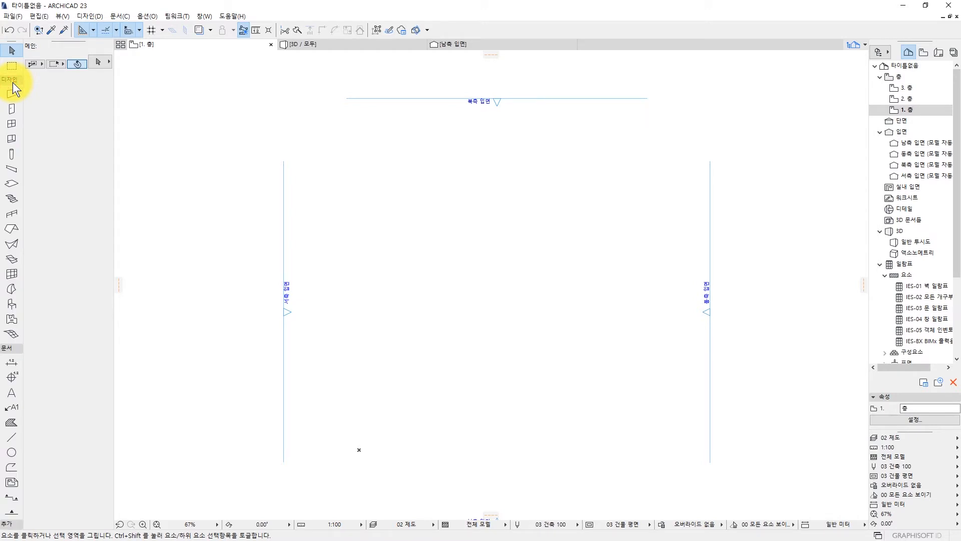
left_click(13, 82)
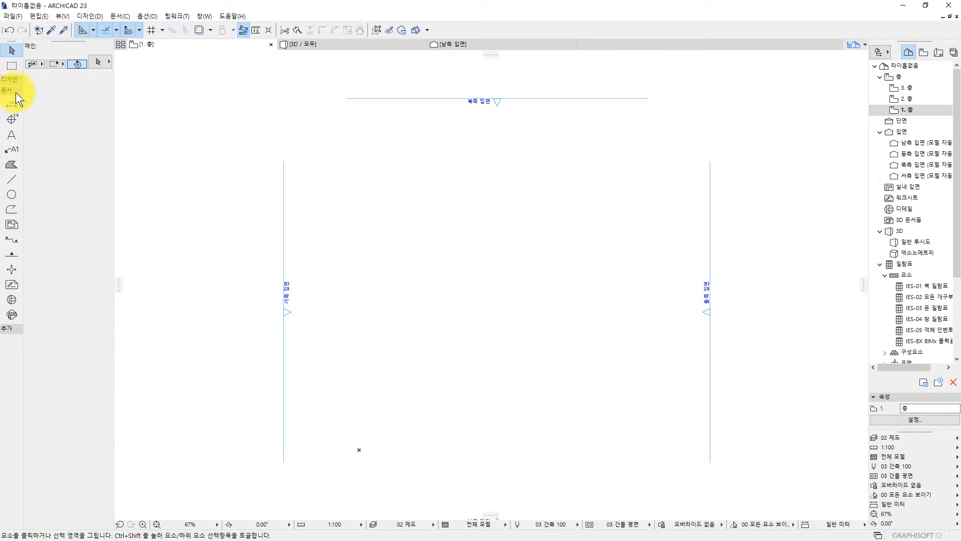
left_click(16, 91)
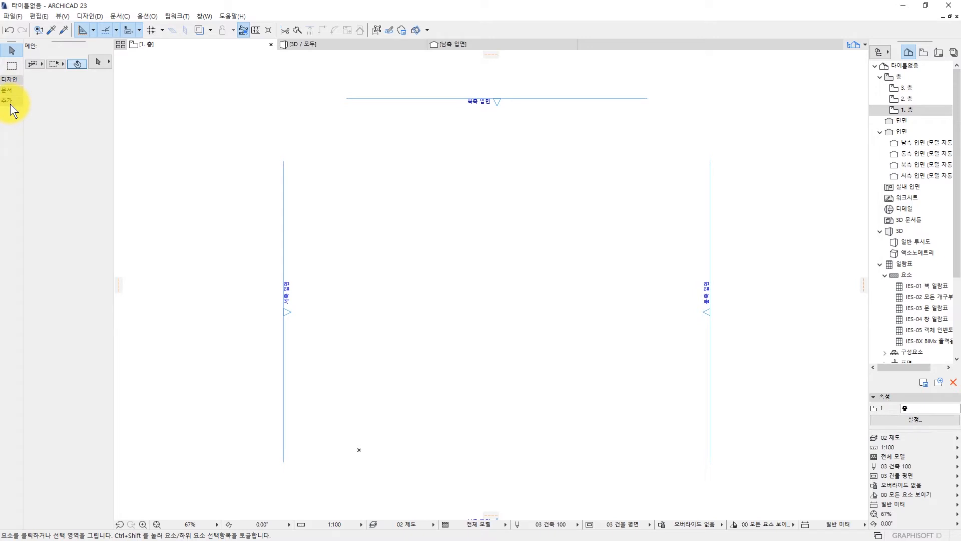
left_click(10, 103)
Step: Set the Grid Element defaults to show on all stories (모든 층), keeping the layer 구조 - 그리드
left_click(14, 113)
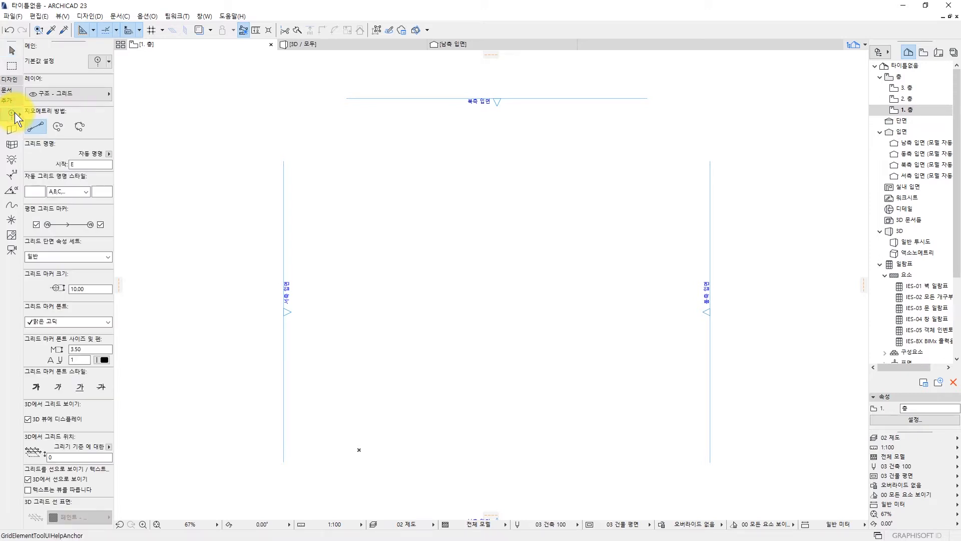
double_click(14, 112)
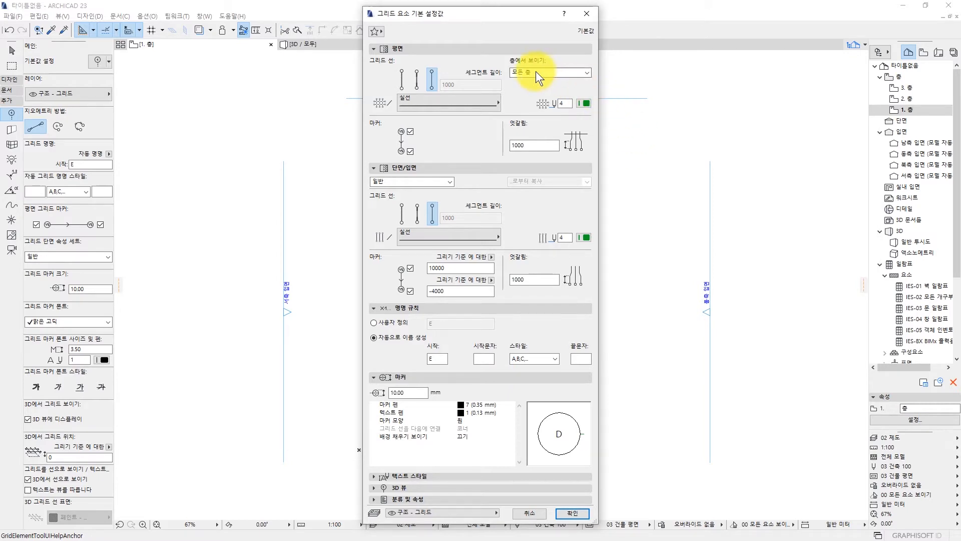
left_click(509, 51)
left_click(516, 51)
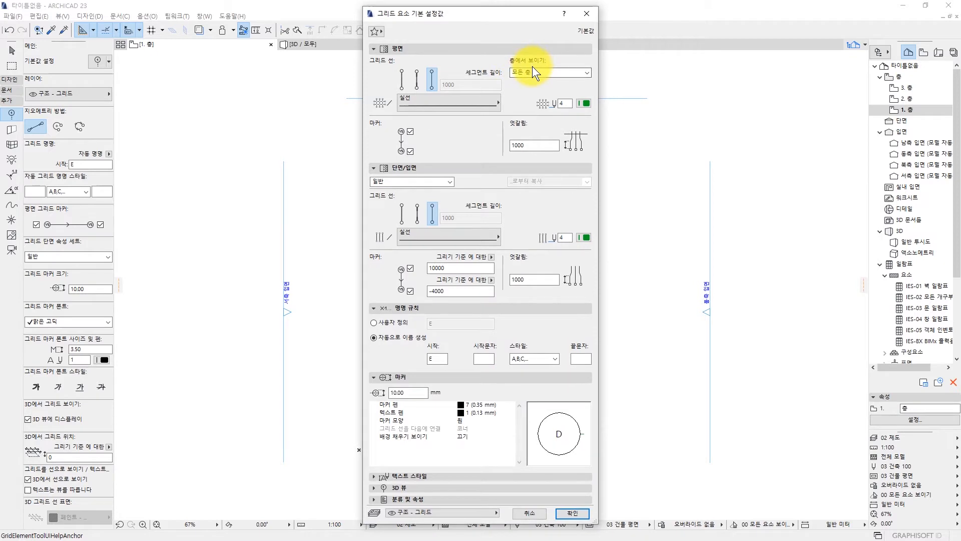
left_click(575, 75)
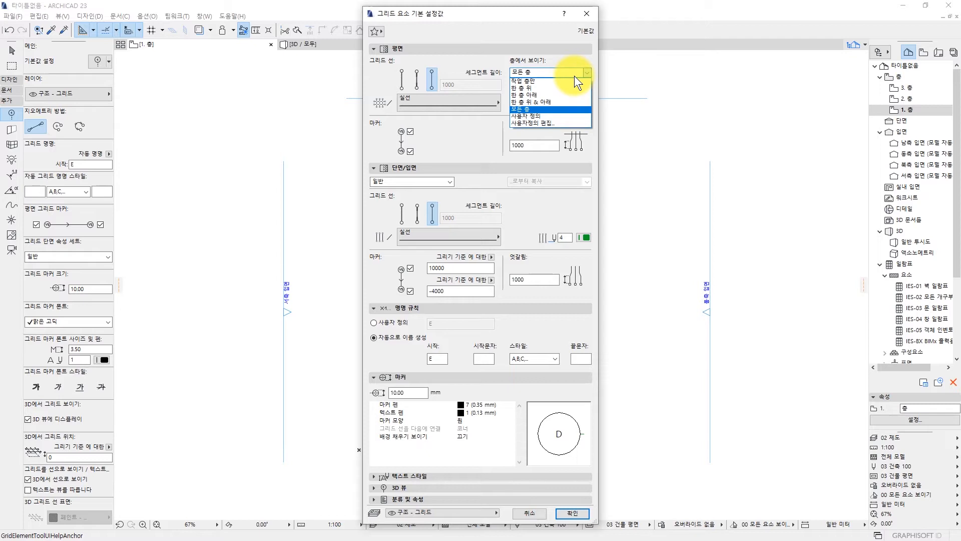
left_click(545, 110)
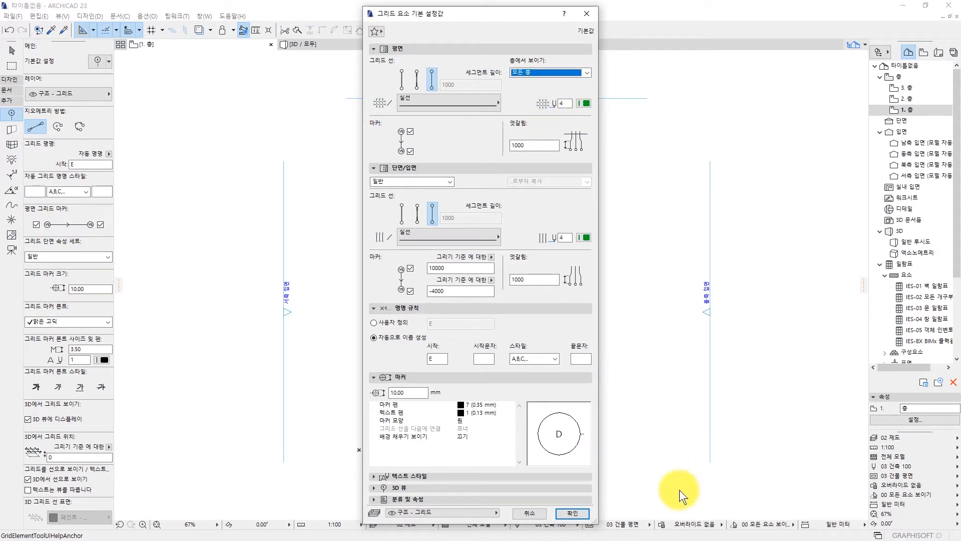
left_click(458, 508)
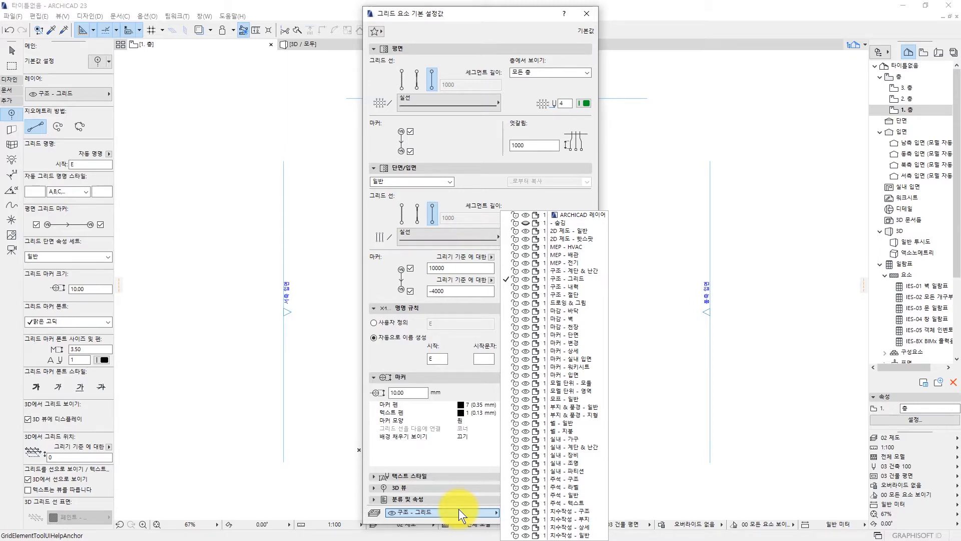
left_click(458, 509)
left_click(459, 508)
left_click(458, 509)
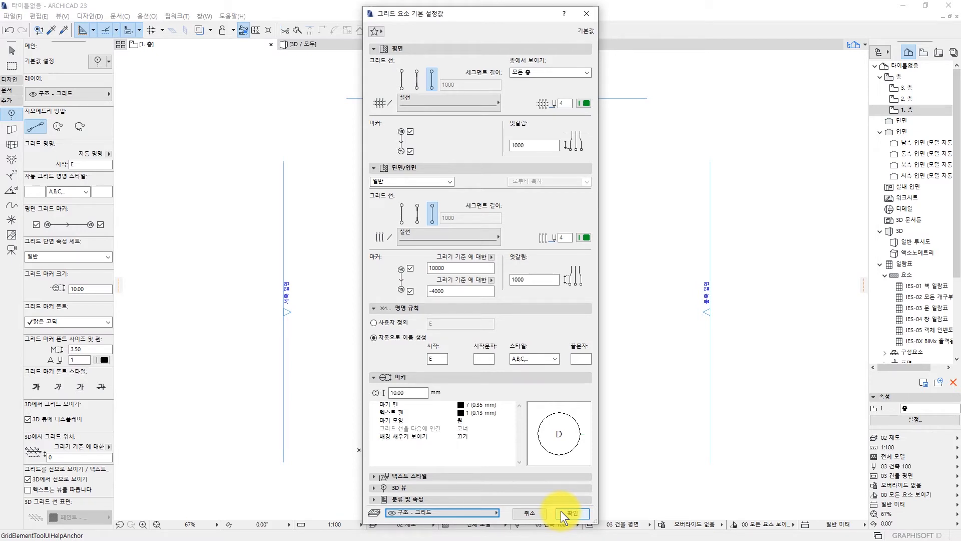
left_click(561, 512)
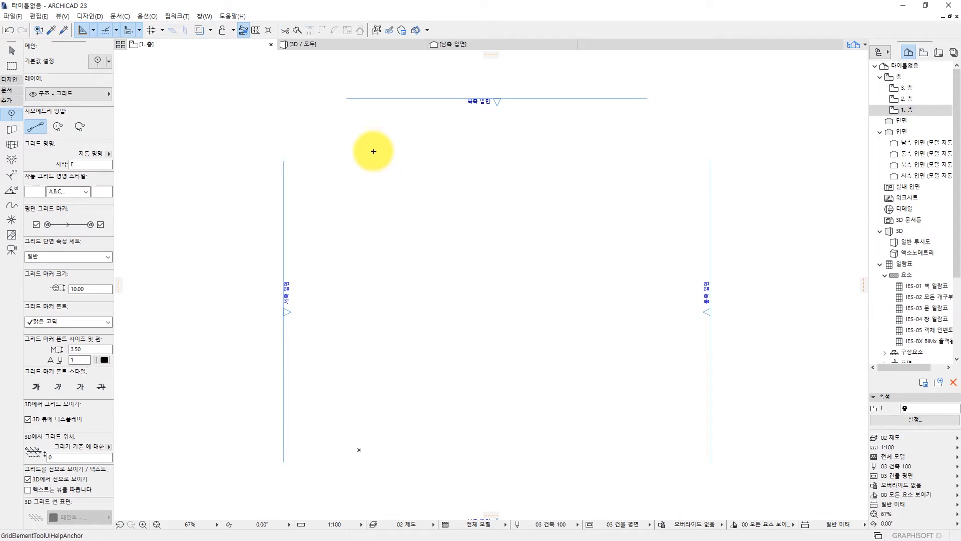
Step: Draw a vertical grid line 20000 long inside the elevation markers, near the west elevation line
left_click(373, 151)
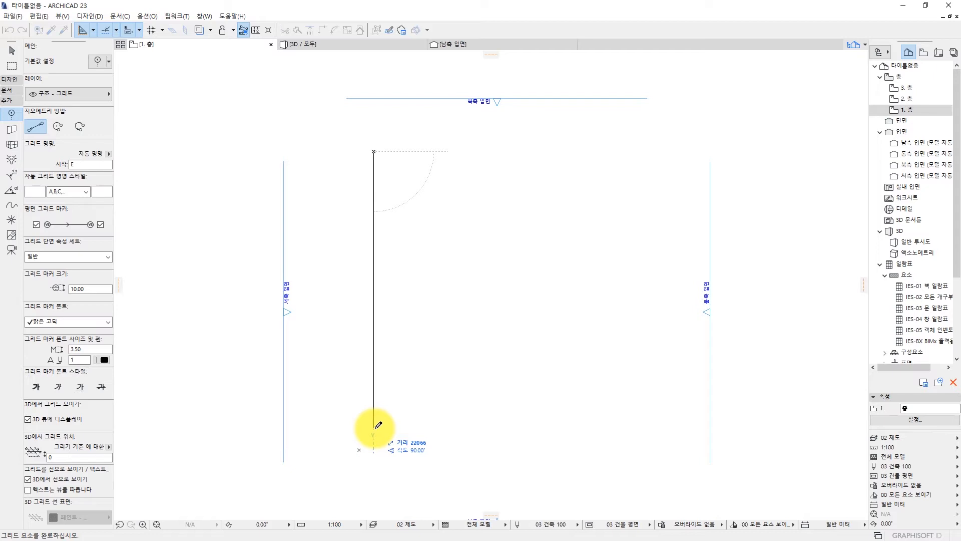
type("20000")
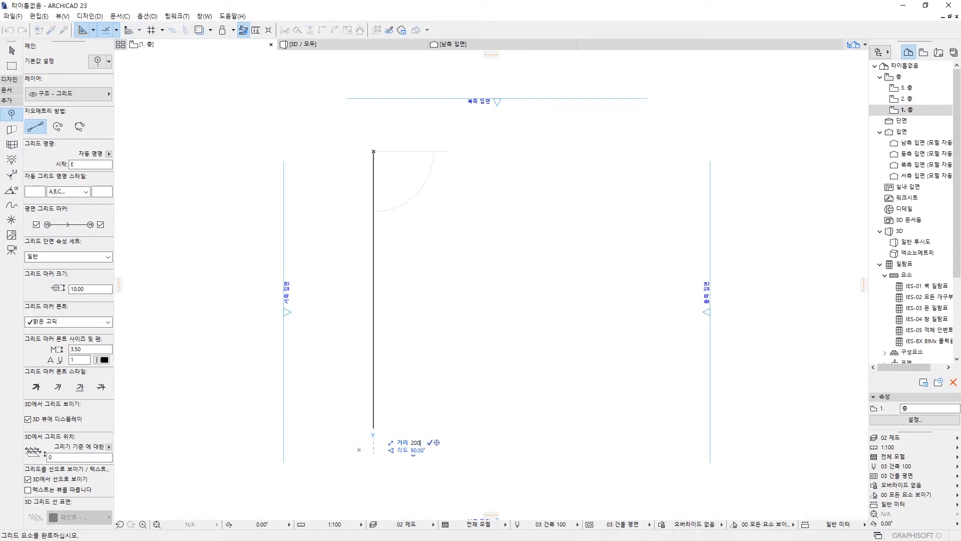
left_click(374, 402)
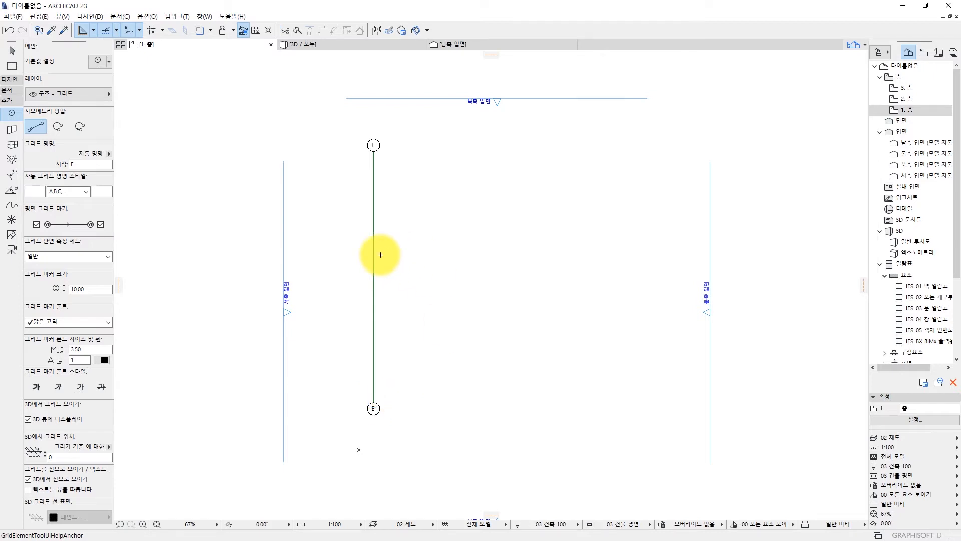
key("Escape")
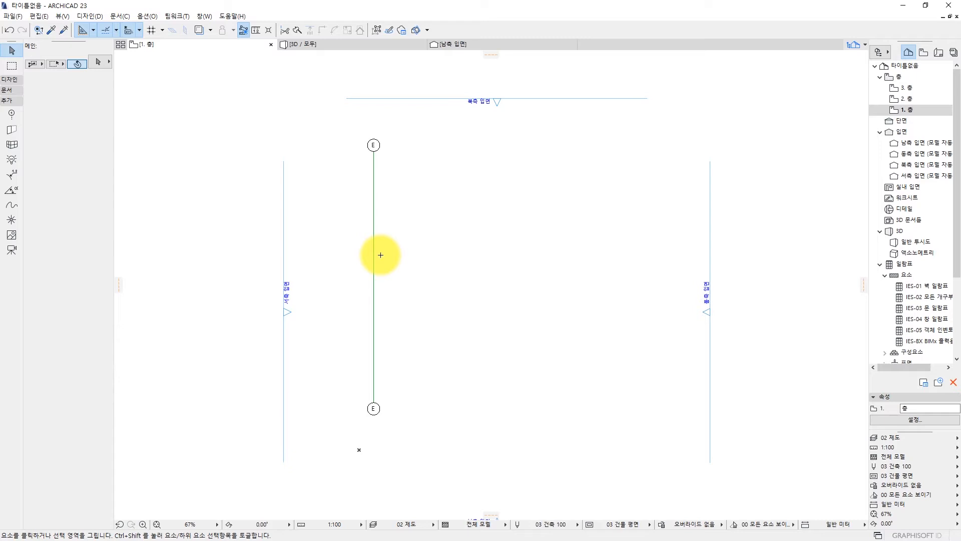
Step: Set the floor plan line type of the drawn grid line to thin dash-dot (가는 일점 쇄선)
scroll(380, 257, "up", 2)
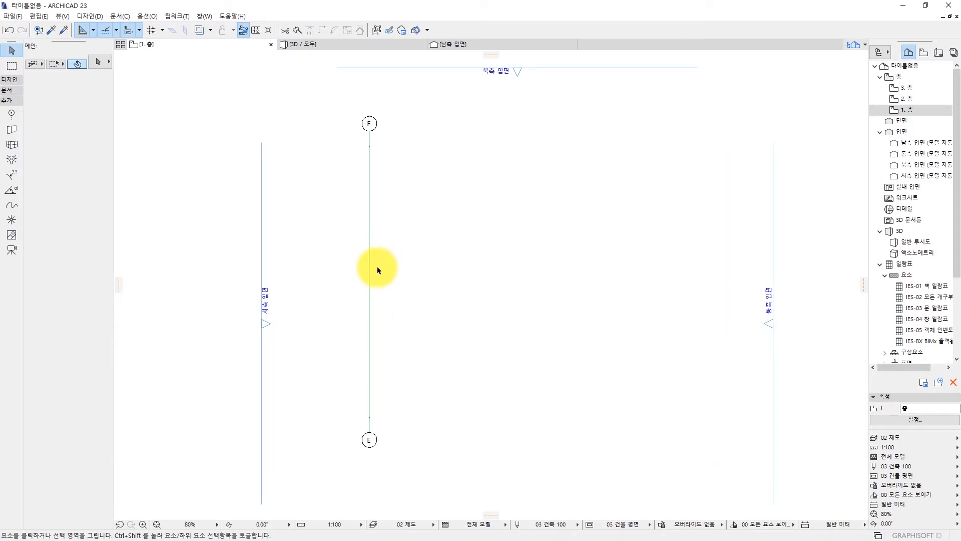
scroll(377, 266, "up", 1)
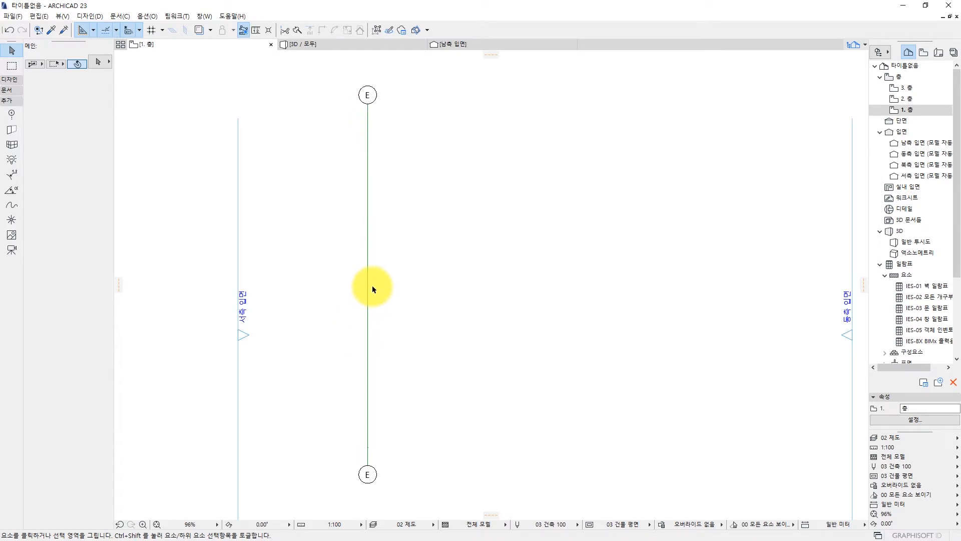
scroll(412, 275, "down", 1)
middle_click_drag(413, 275, 390, 277)
scroll(390, 277, "up", 1)
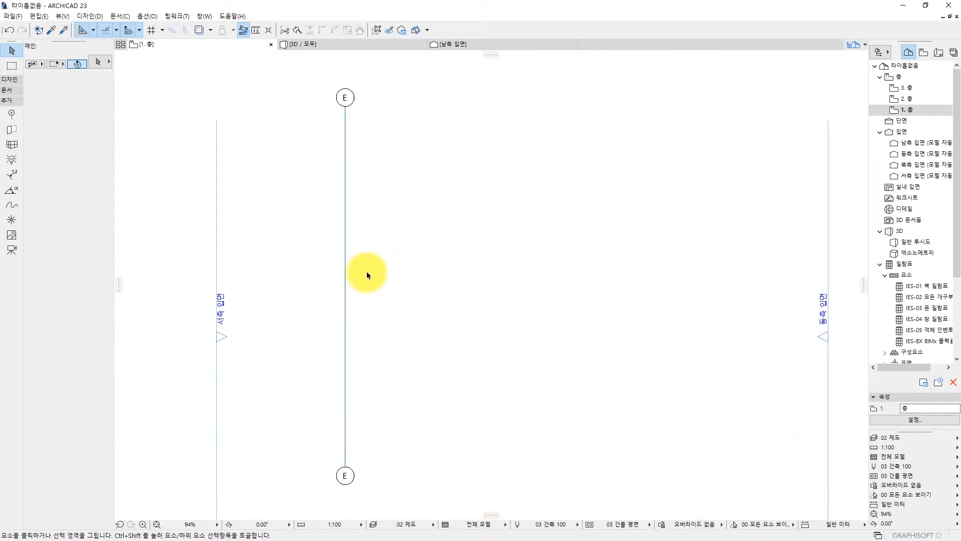
left_click(346, 264)
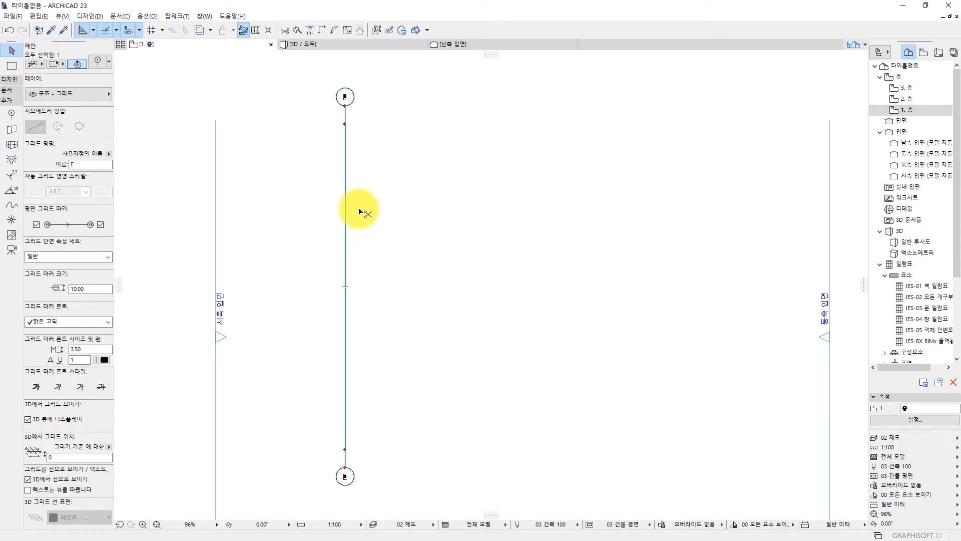
key("ctrl+t")
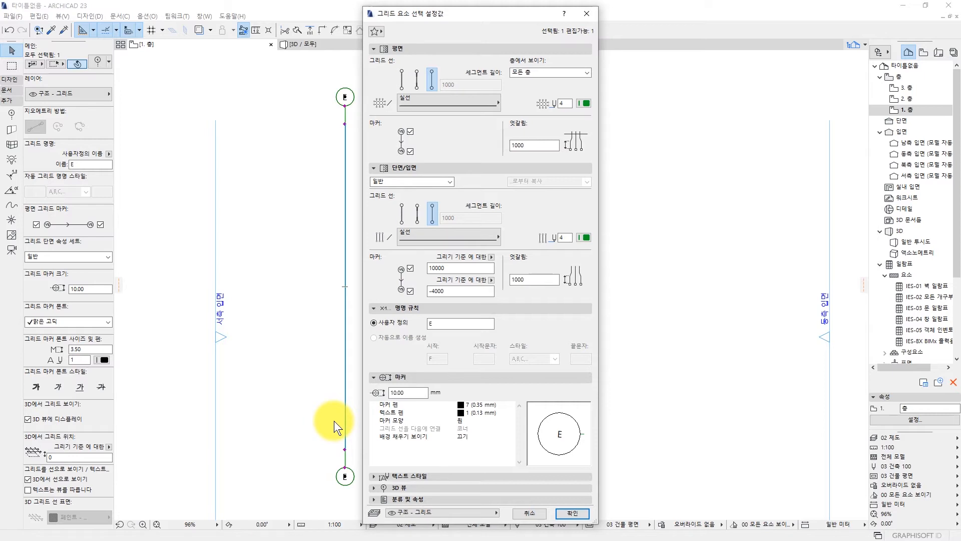
left_click(447, 47)
left_click(449, 51)
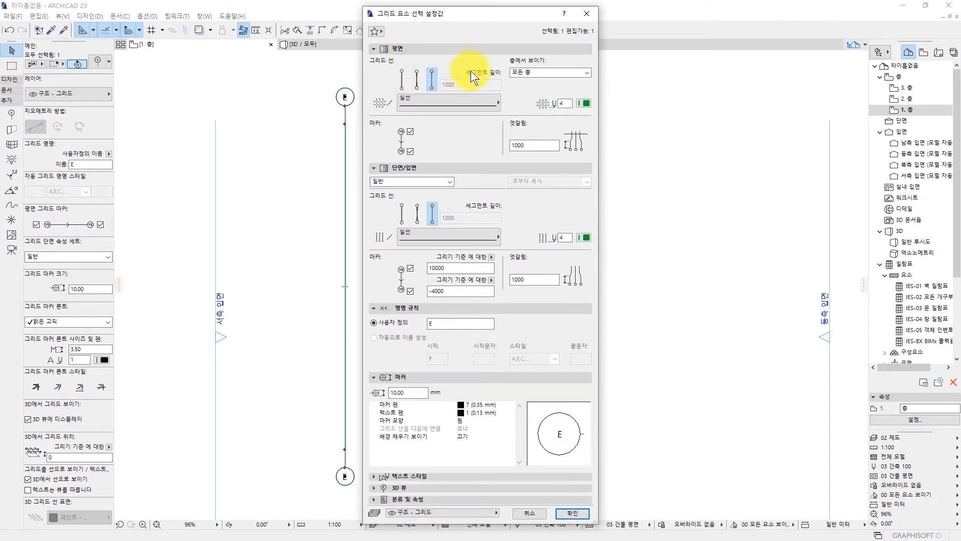
left_click(409, 106)
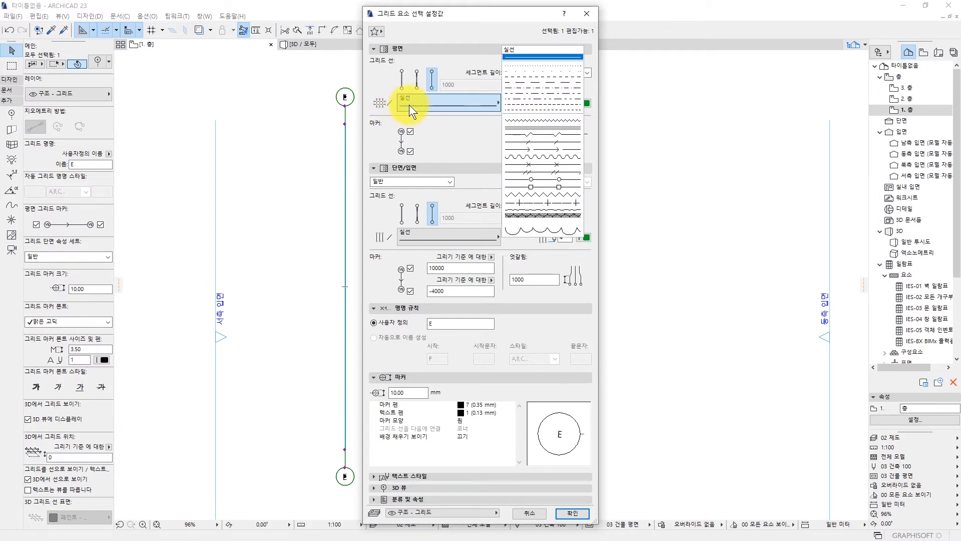
left_click(559, 87)
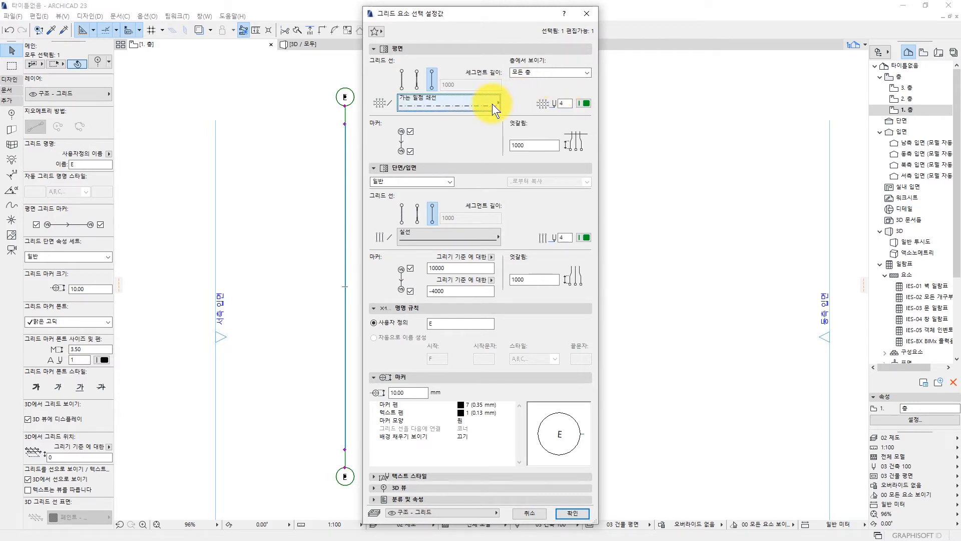
Step: Set the grid line's floor plan pen to red pen 20, apply the settings and deselect the line
left_click(583, 104)
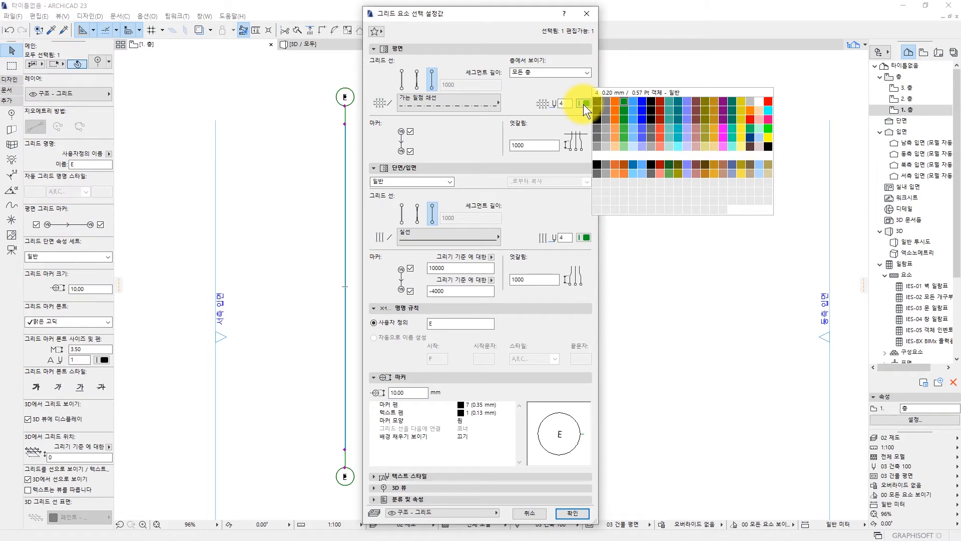
left_click(766, 102)
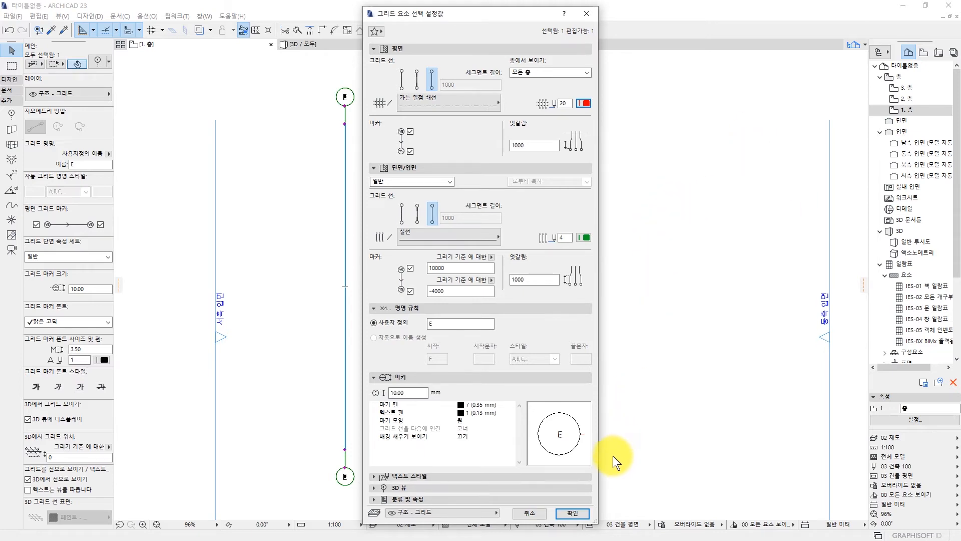
left_click(568, 512)
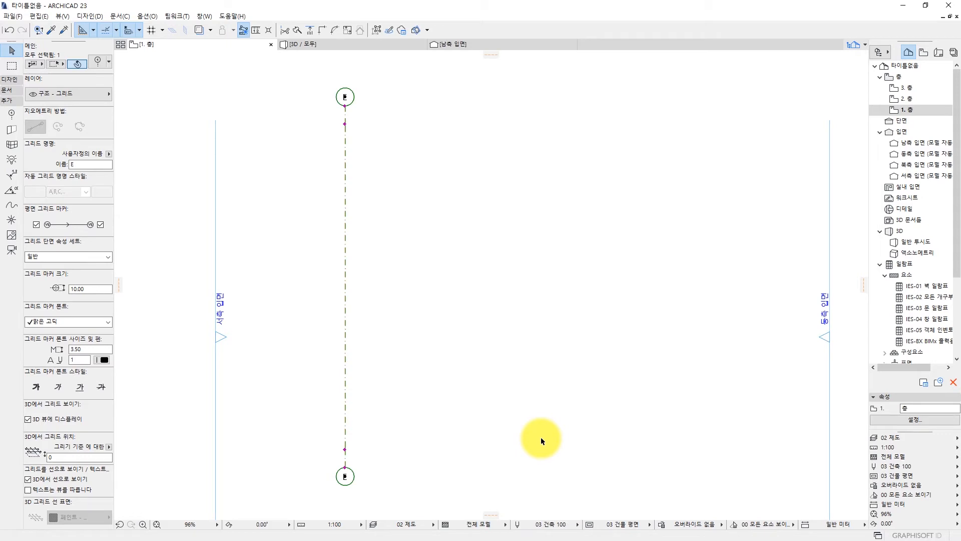
left_click(541, 441)
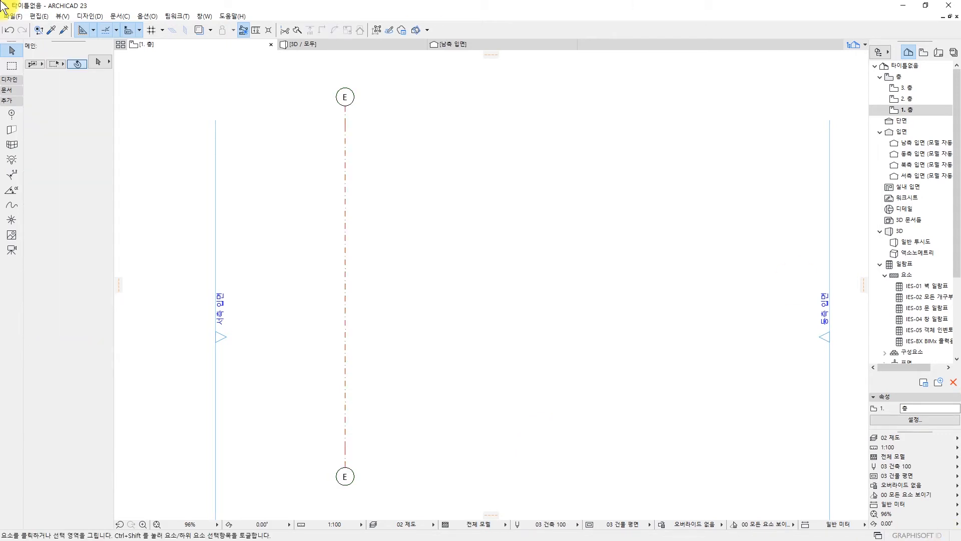
Step: Open the selection settings of the vertical grid line and move the dialog so the line remains in view
middle_click_drag(352, 145, 371, 150)
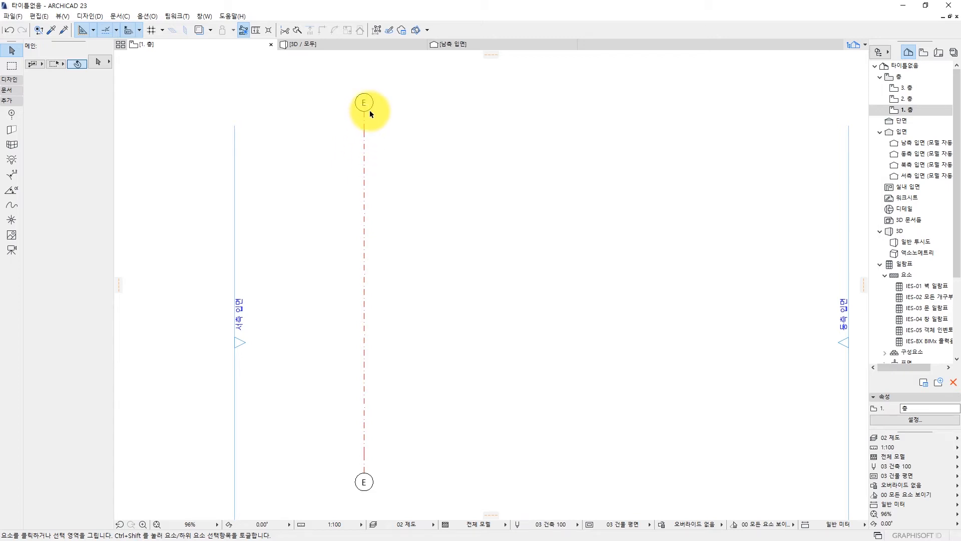
scroll(365, 100, "up", 5)
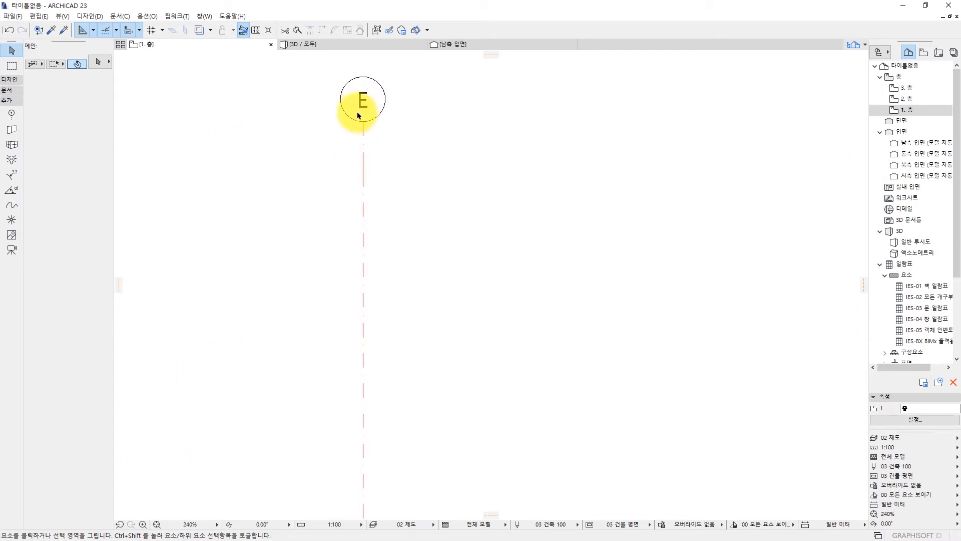
scroll(380, 178, "down", 6)
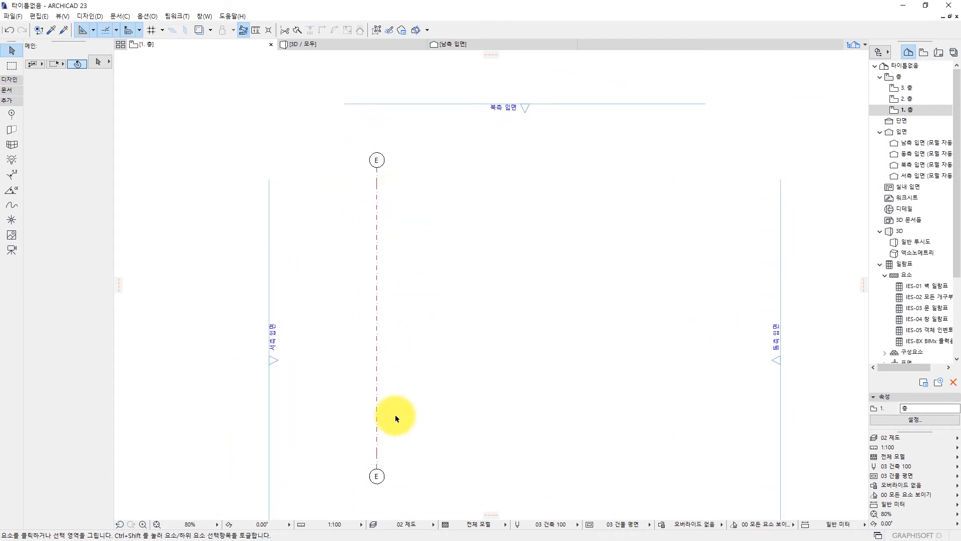
left_click(377, 168)
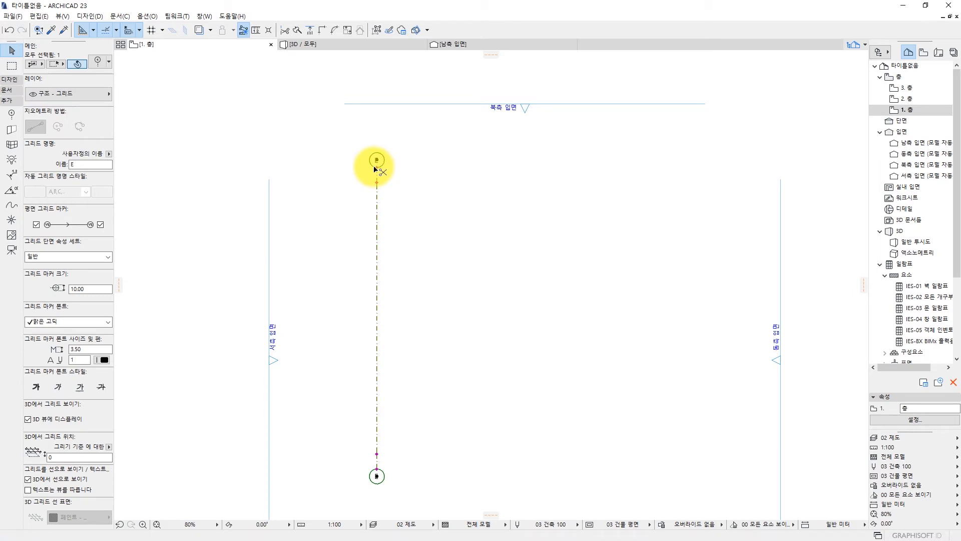
double_click(375, 169)
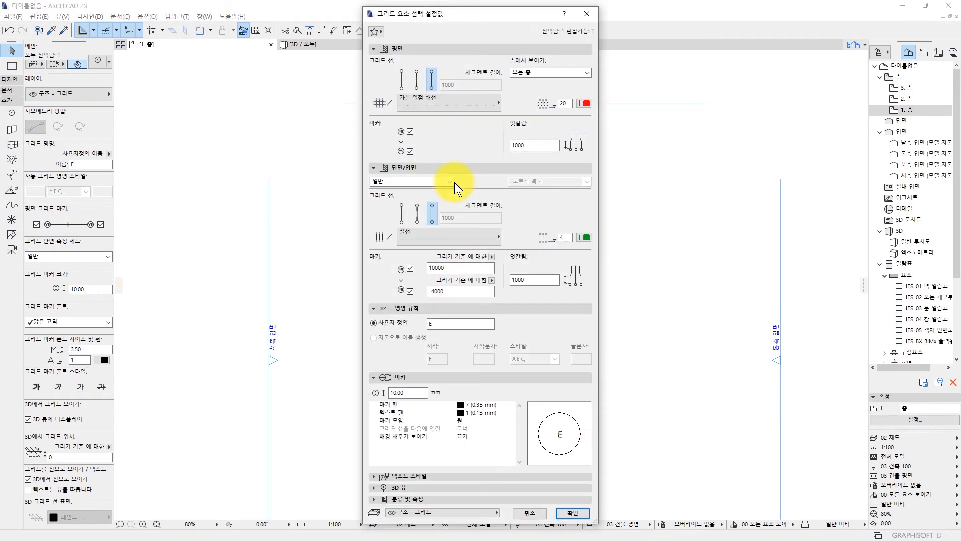
left_click_drag(473, 22, 533, 21)
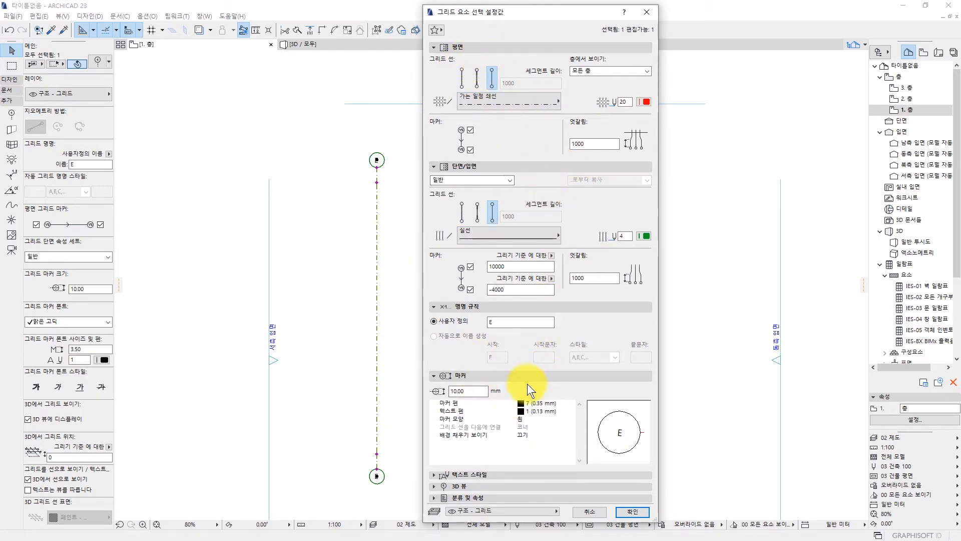
left_click(500, 376)
left_click(499, 377)
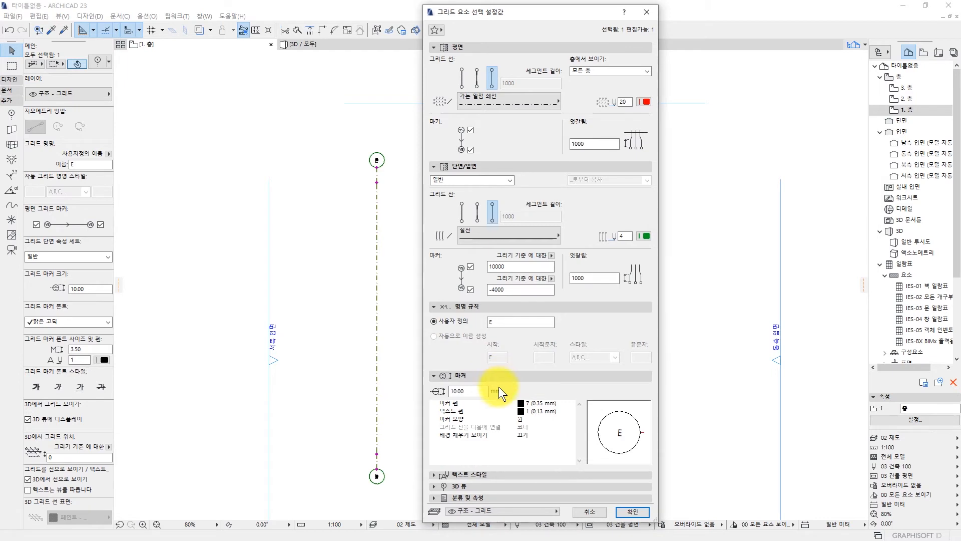
left_click(504, 377)
left_click(508, 376)
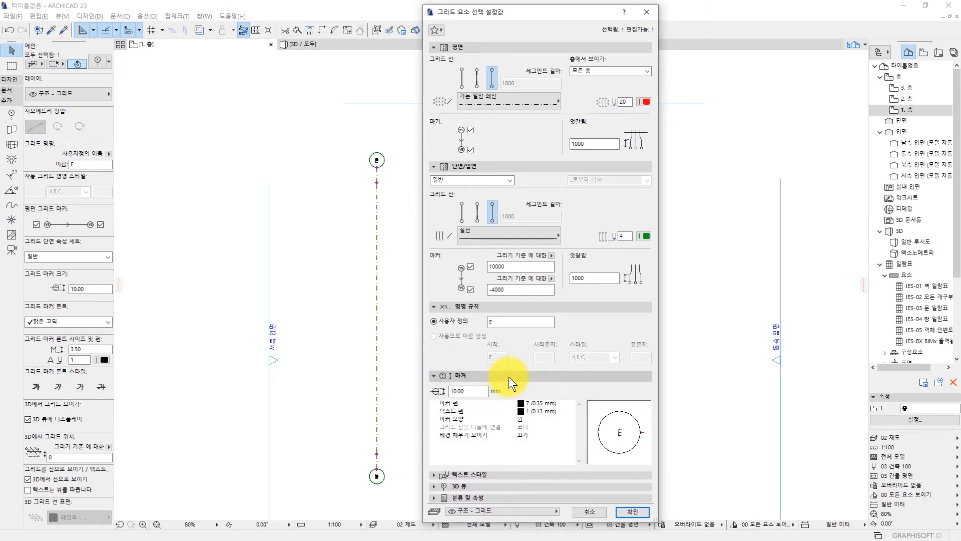
left_click(479, 394)
left_click_drag(464, 395, 455, 392)
left_click(467, 393)
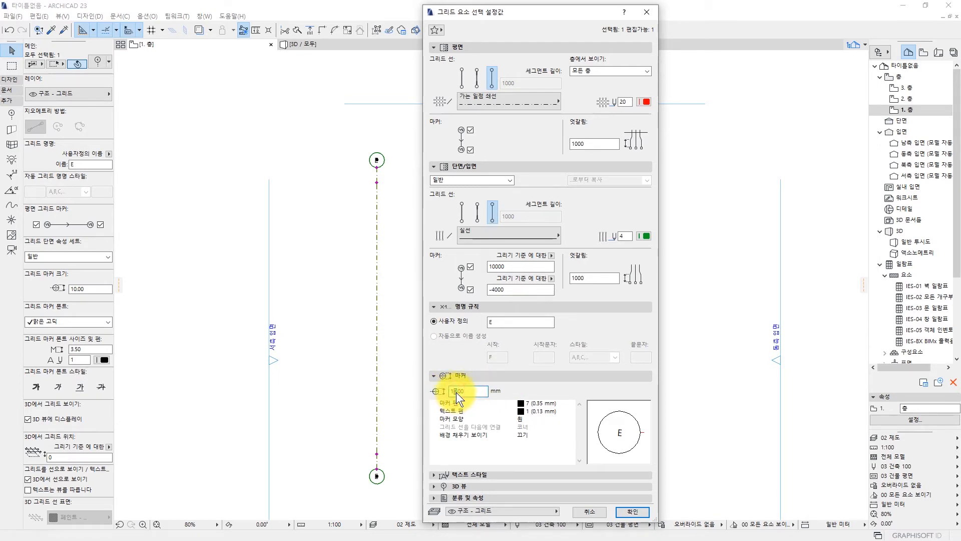
Step: Set the grid line's marker pen (마커 펜) to blue pen 6 and its text pen (텍스트 펜) to green pen 4
left_click(535, 405)
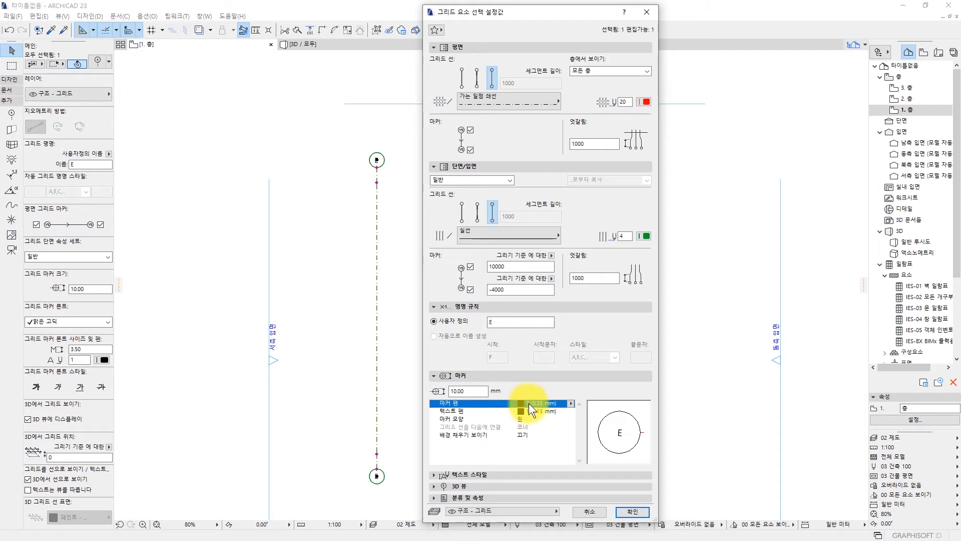
left_click(570, 404)
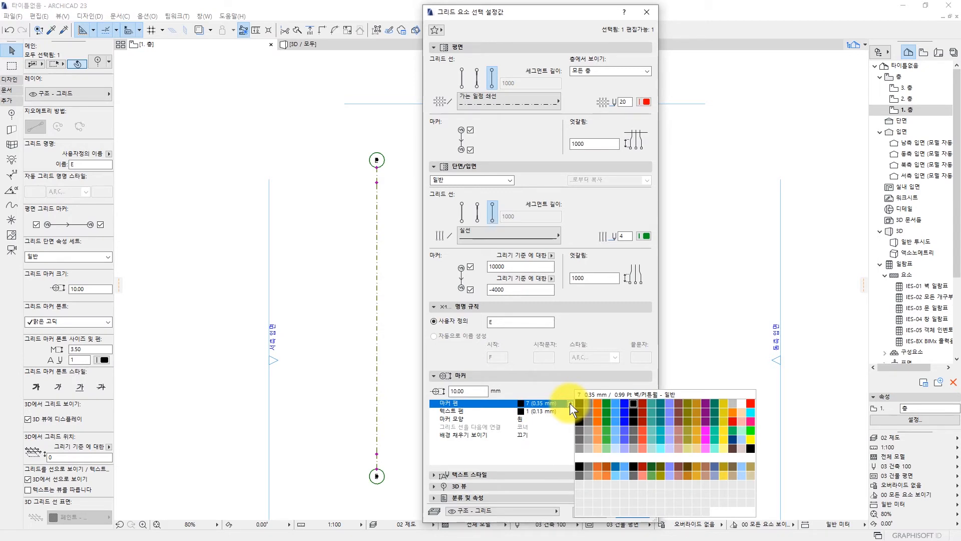
left_click(625, 402)
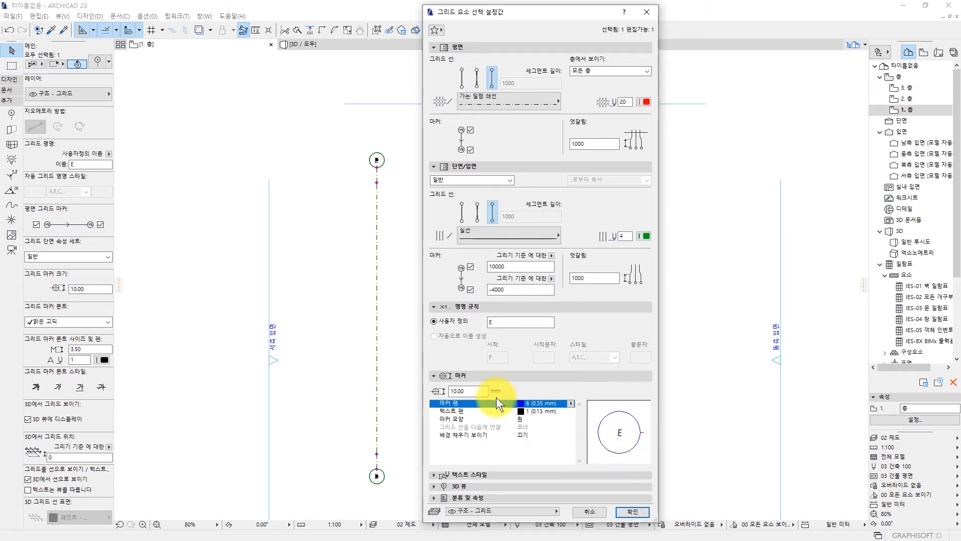
left_click(461, 411)
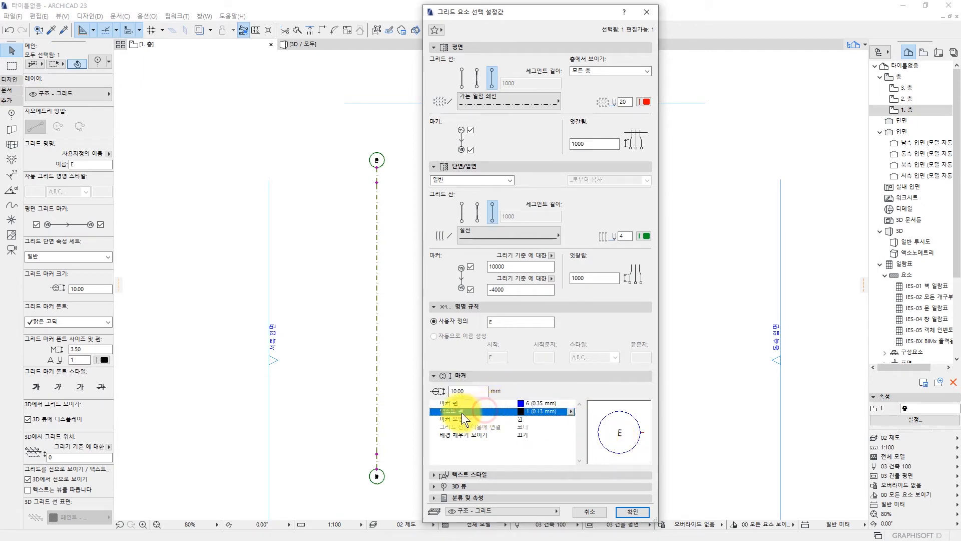
left_click(567, 411)
left_click(603, 410)
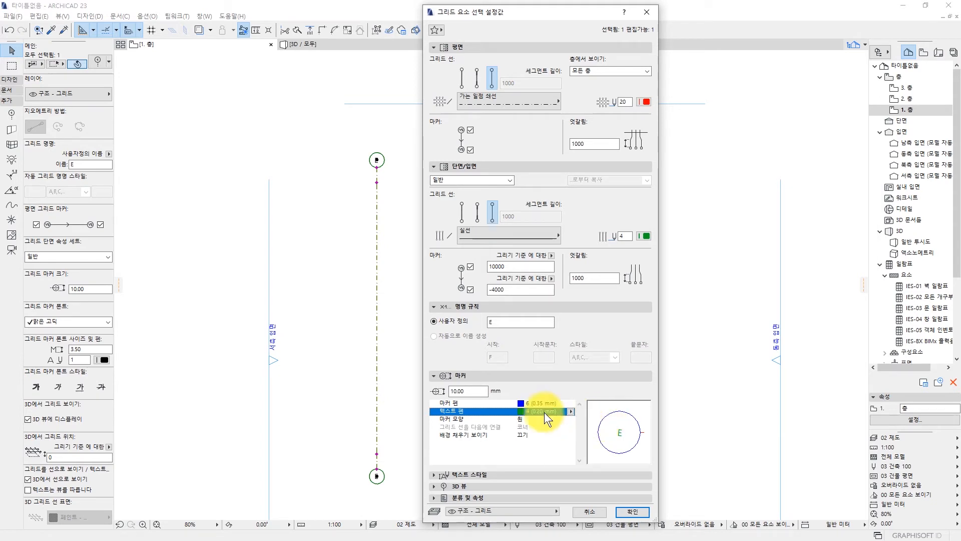
Step: Try the square (사각형), pentagon (오각형) and hexagon (육각형) marker shapes and return the shape to circle (원)
left_click(505, 419)
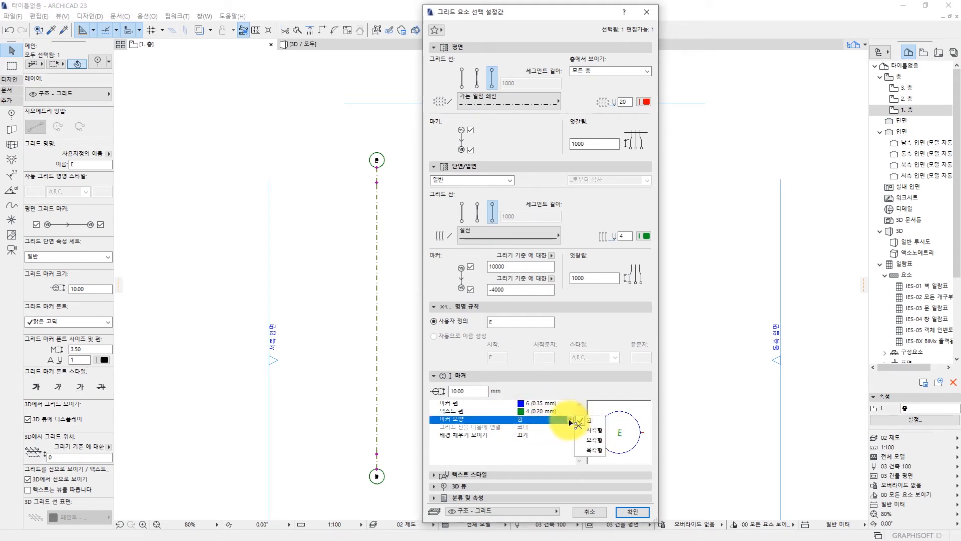
left_click(572, 419)
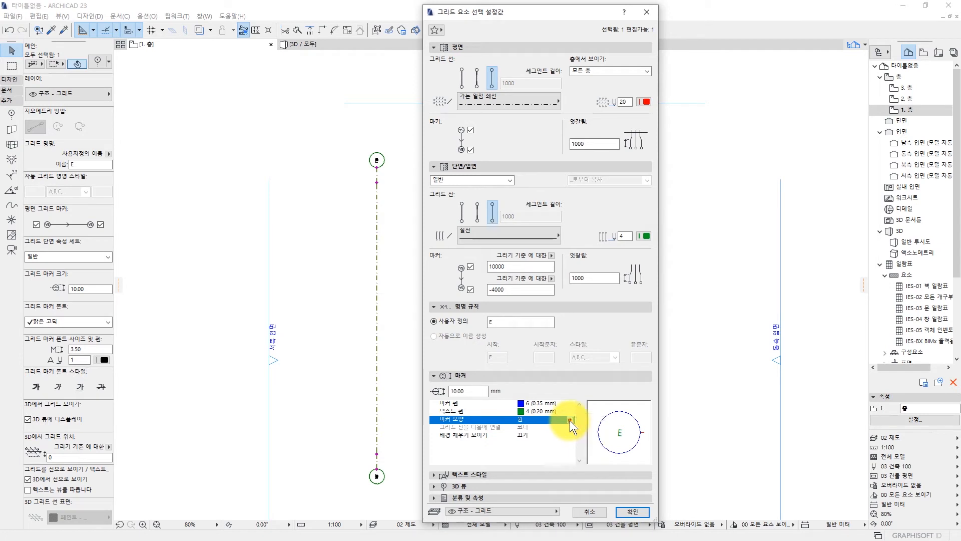
left_click(585, 431)
left_click(572, 420)
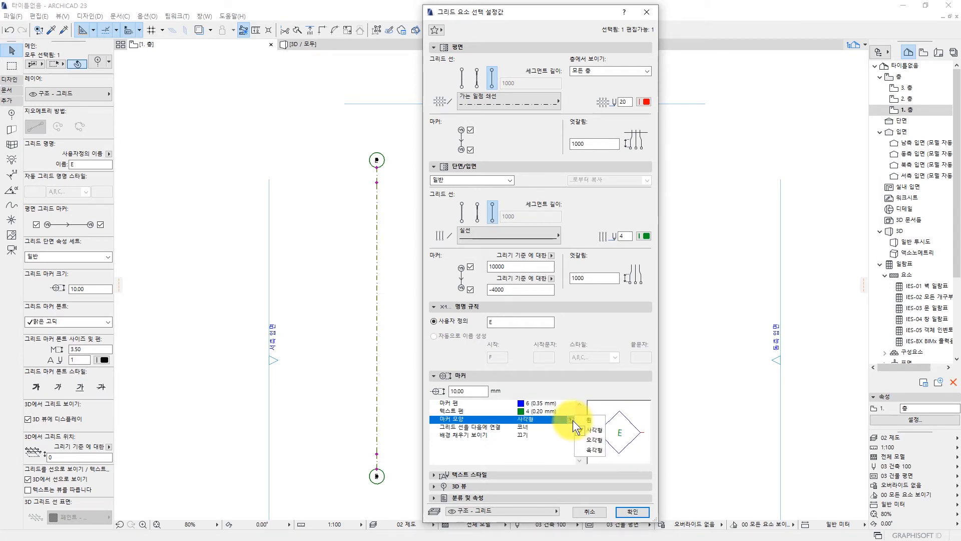
left_click(594, 440)
left_click(570, 419)
left_click(593, 450)
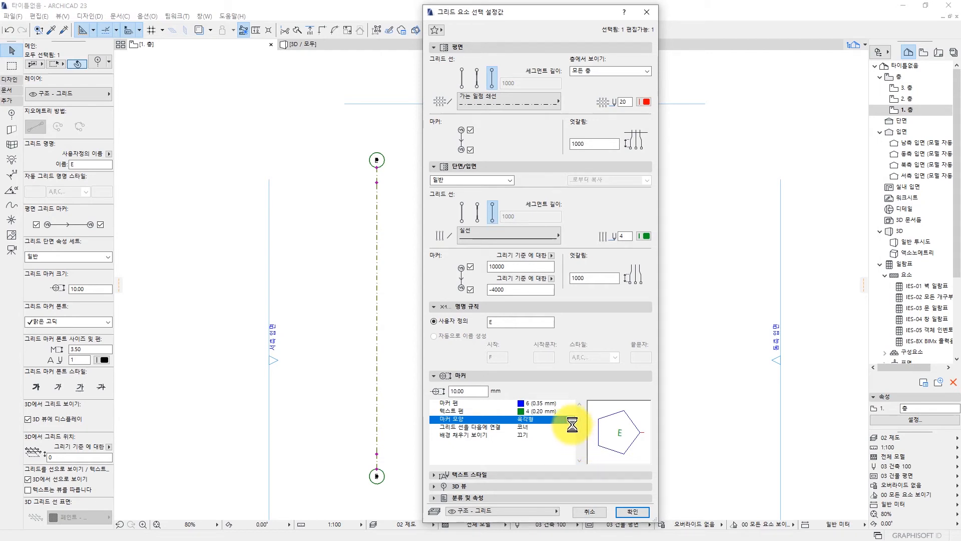
left_click(571, 419)
left_click(572, 428)
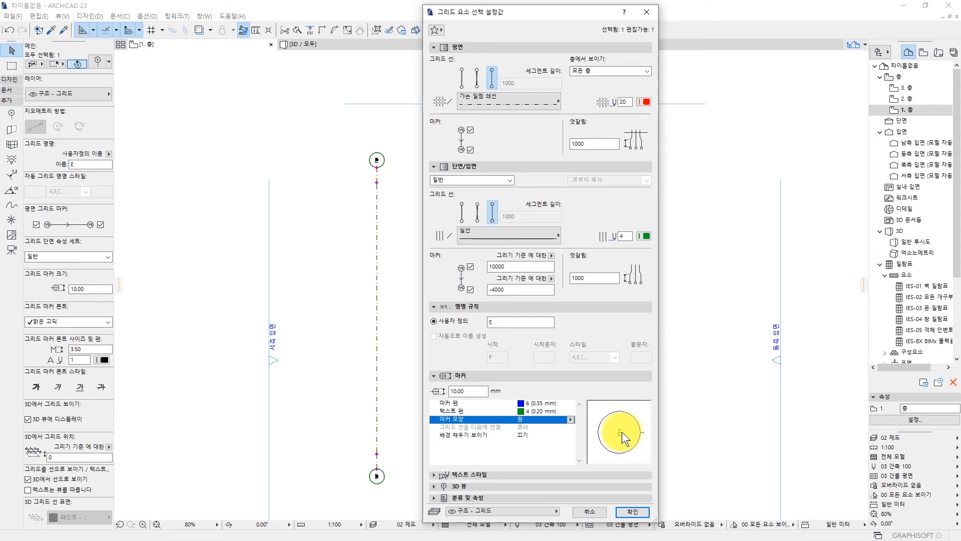
Step: Set the grid line's custom name (사용자 정의) to X1
left_click(494, 308)
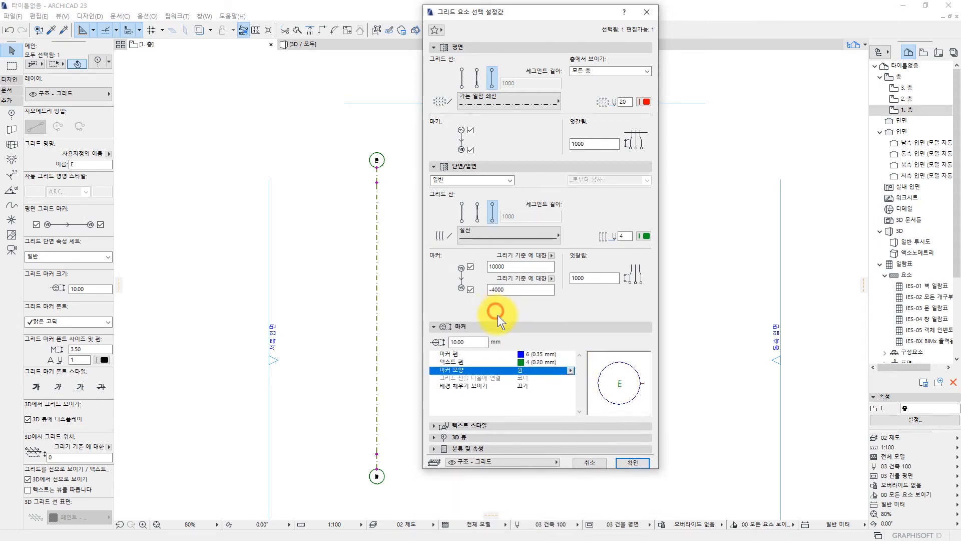
left_click(512, 308)
left_click(514, 307)
left_click(513, 309)
double_click(508, 320)
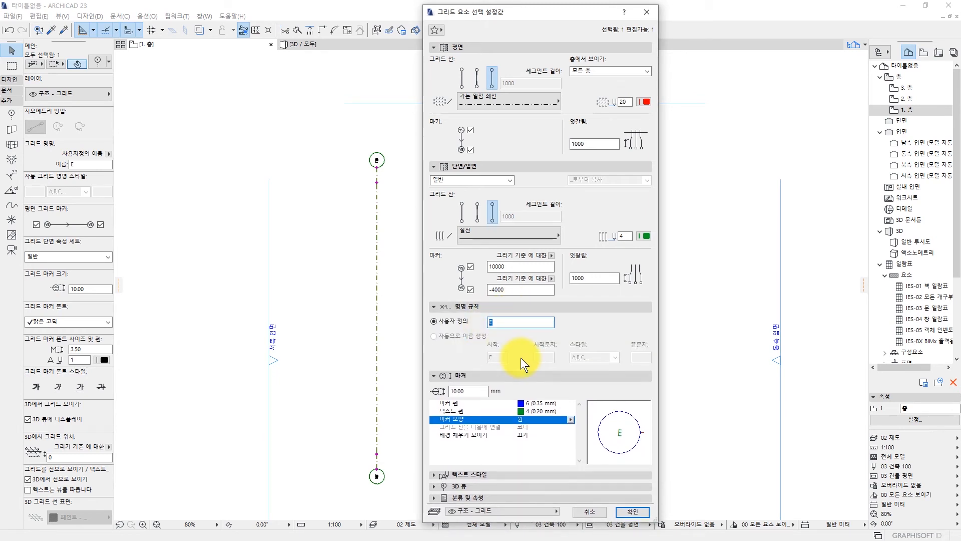
type("x1")
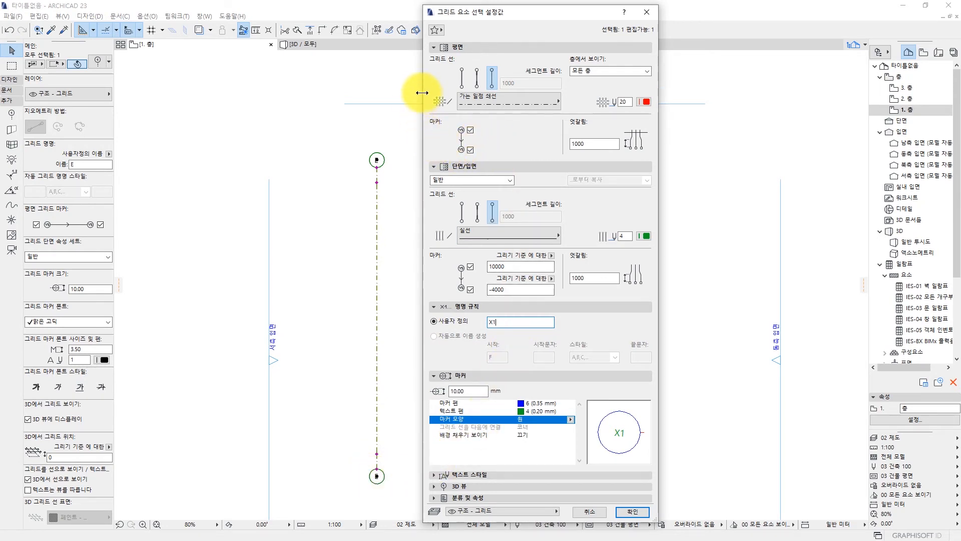
Step: Turn off the floor plan marker at the grid line's lower end, apply the settings and deselect the line
left_click(470, 150)
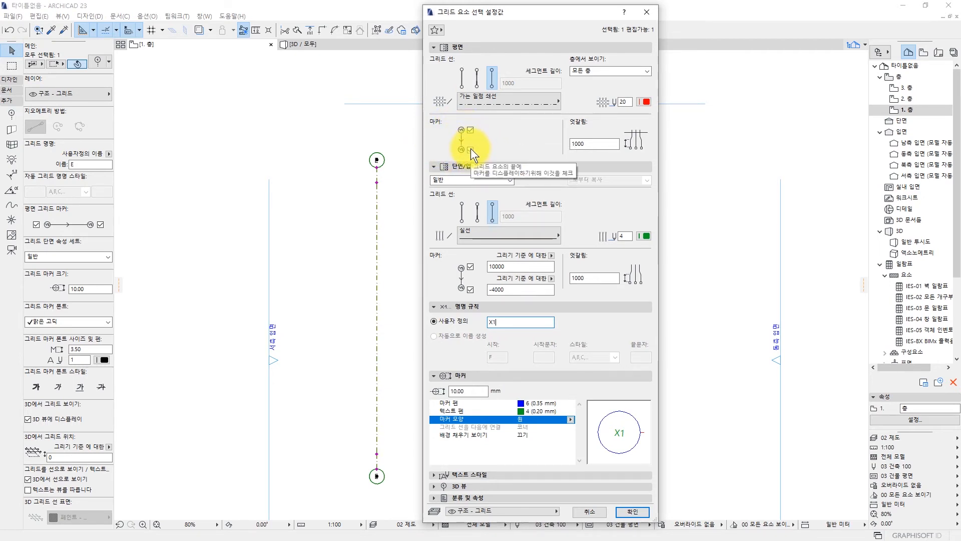
left_click(470, 150)
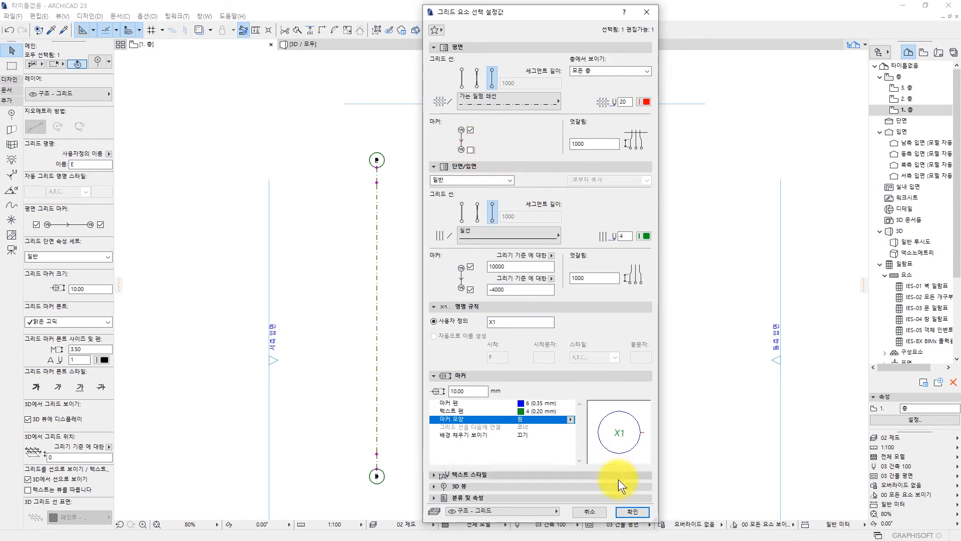
left_click(632, 509)
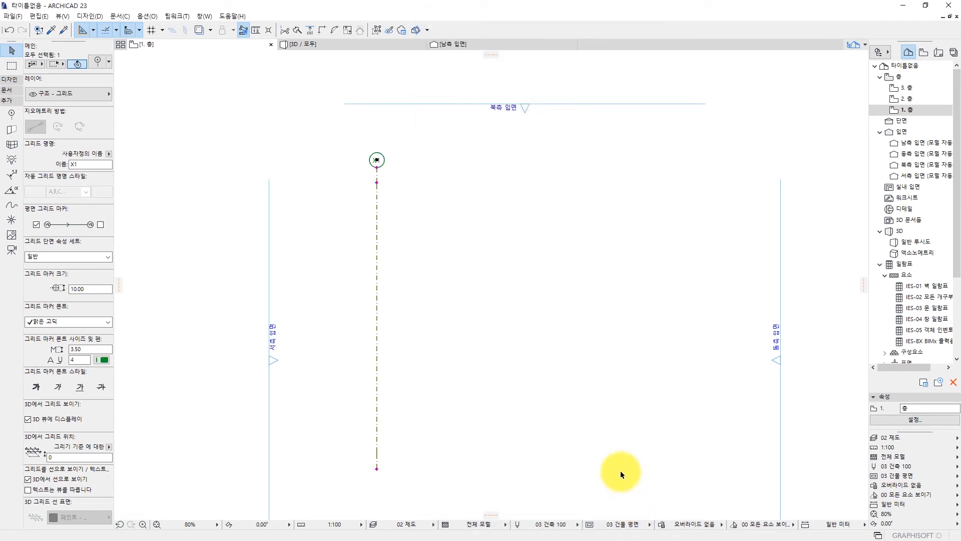
key("Escape")
scroll(385, 262, "up", 5)
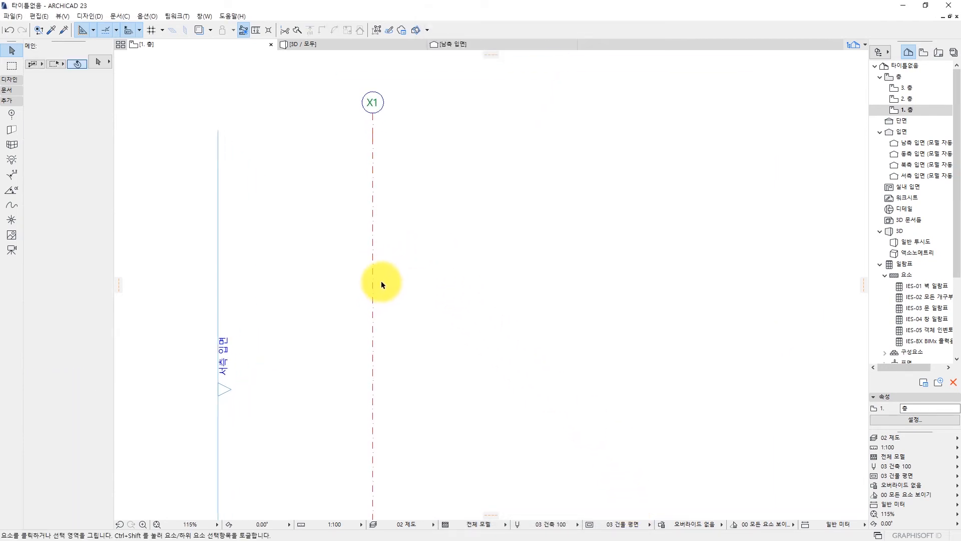
scroll(406, 160, "down", 6)
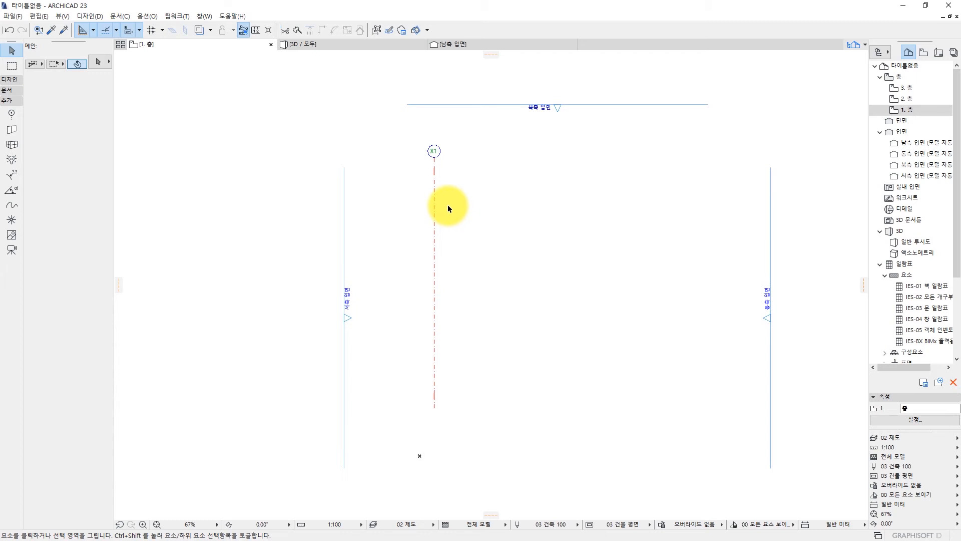
Step: Copy the X1 grid line horizontally about 6000 toward the east elevation
middle_click_drag(385, 215, 316, 212)
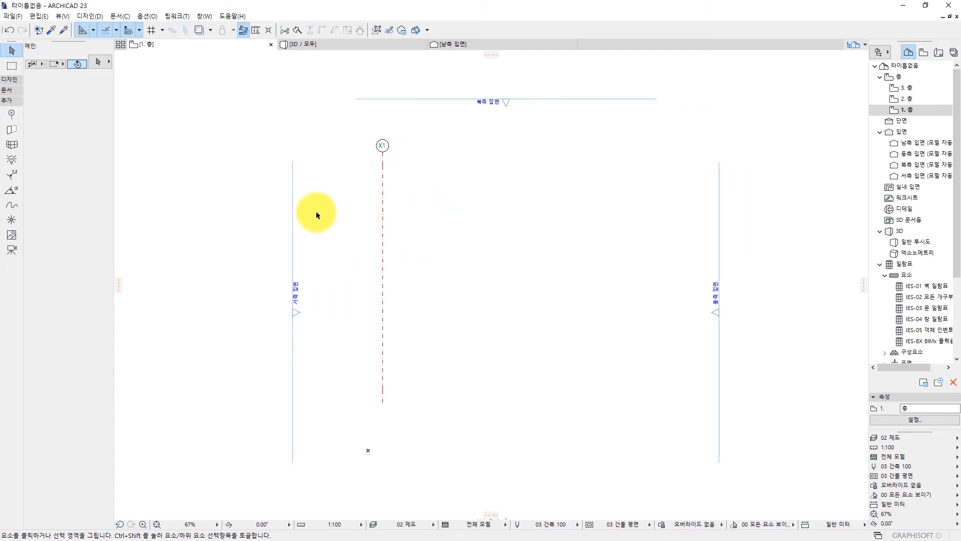
left_click(384, 216)
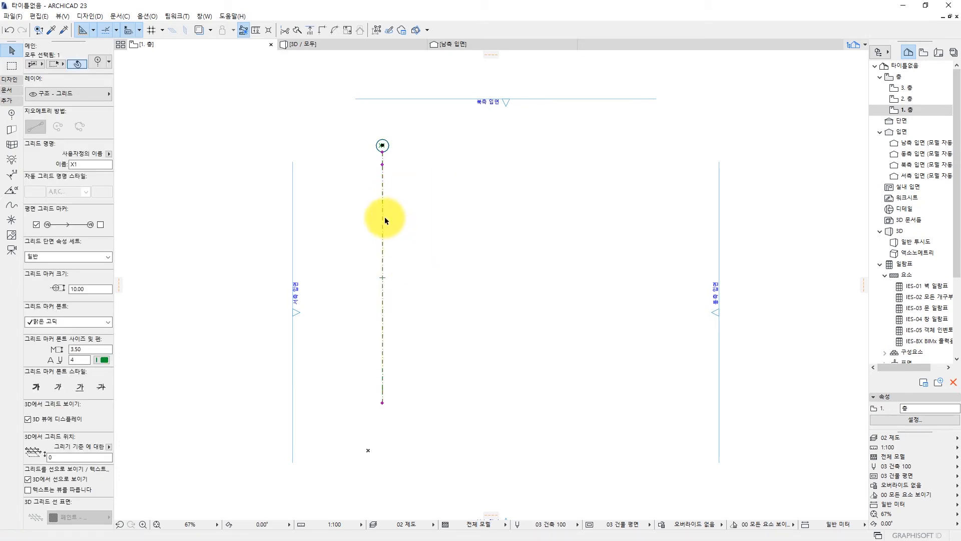
key("Escape")
left_click(382, 222)
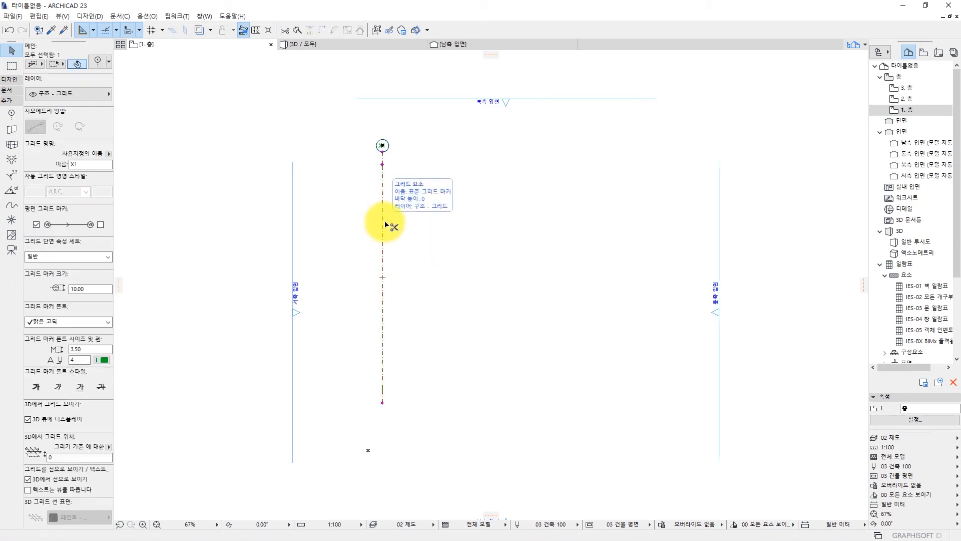
key("ctrl+d")
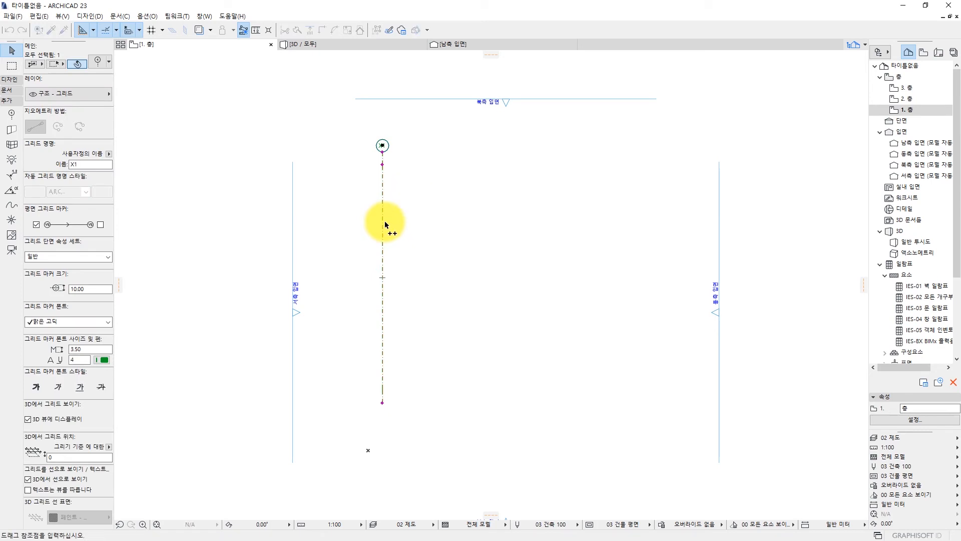
left_click(385, 222)
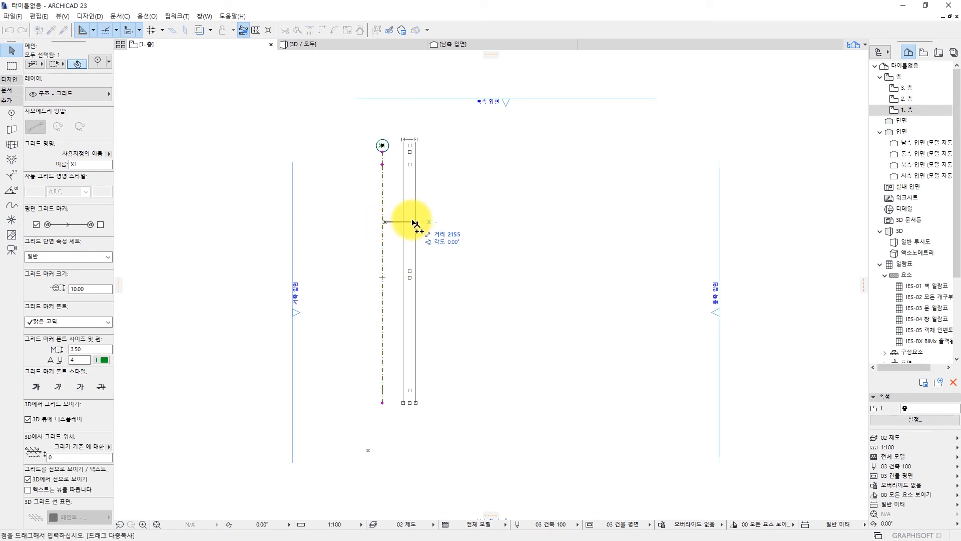
left_click(457, 222)
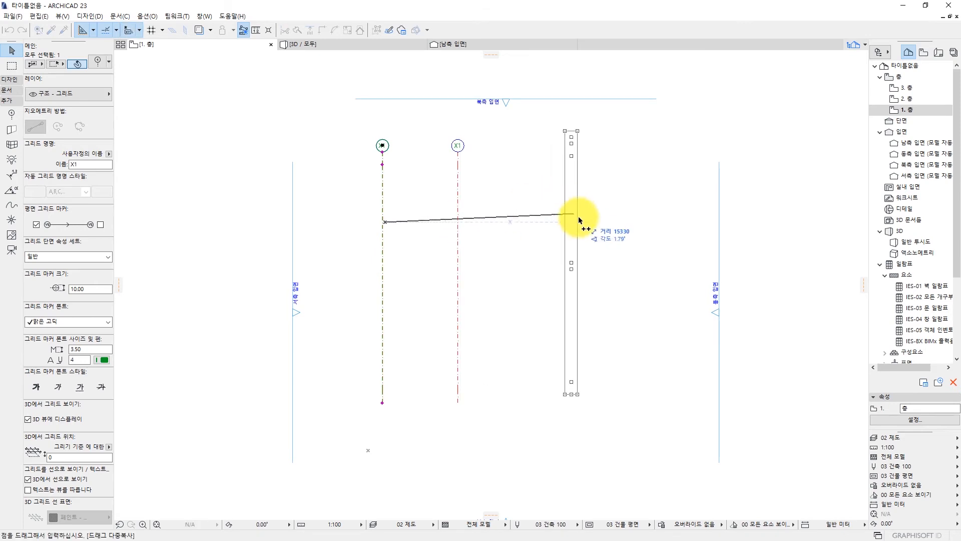
type("6000")
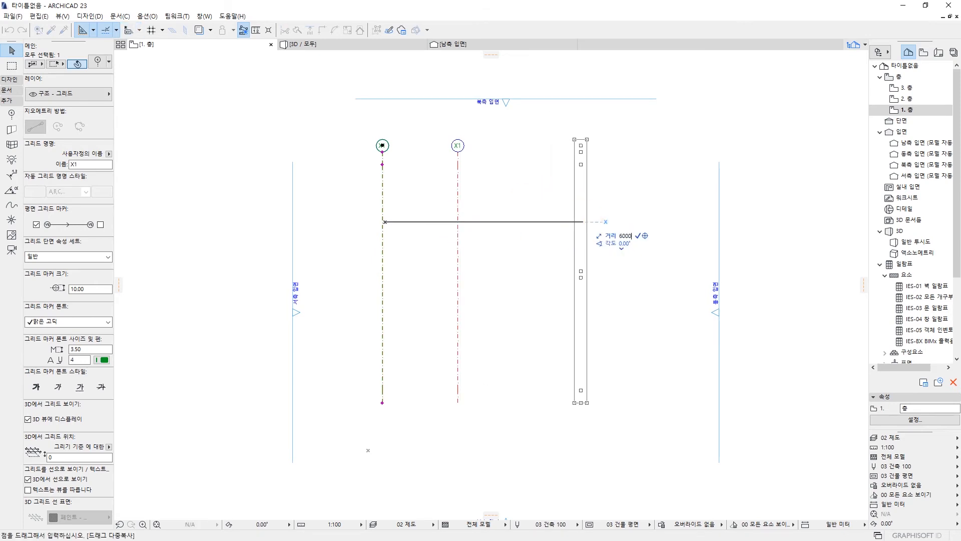
key("BackSpace")
key("BackSpace")
key("BackSpace")
key("BackSpace")
key("Escape")
Step: Copy the second vertical grid line 6000 toward the east elevation and deselect everything
left_click(491, 191)
left_click(456, 264)
key("ctrl+shift+d")
left_click(457, 264)
type("6000")
key("Return")
left_click(560, 233)
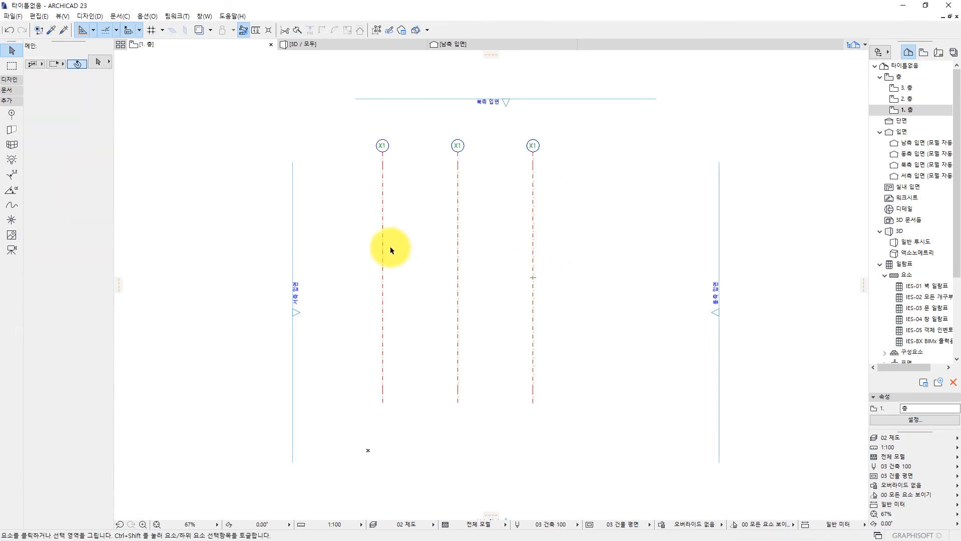
scroll(472, 210, "up", 3)
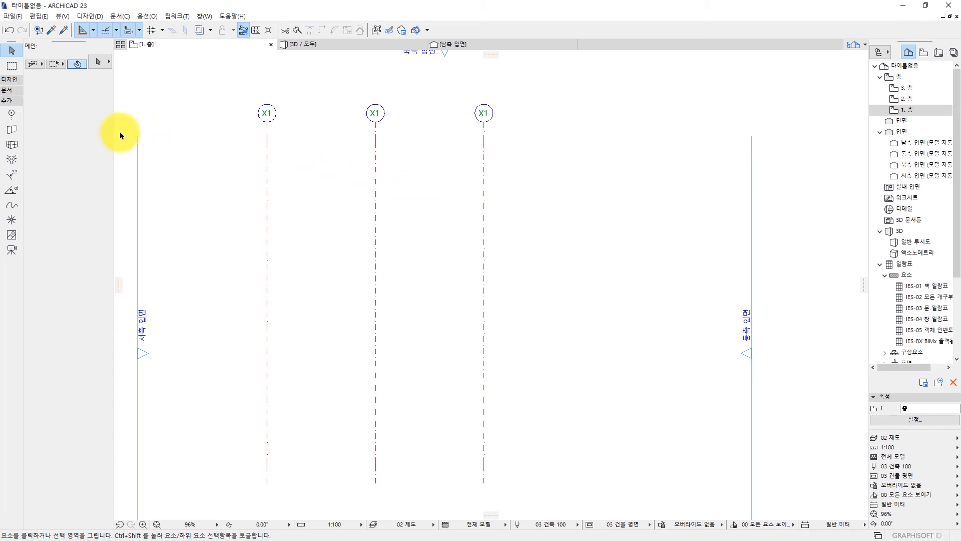
left_click(11, 118)
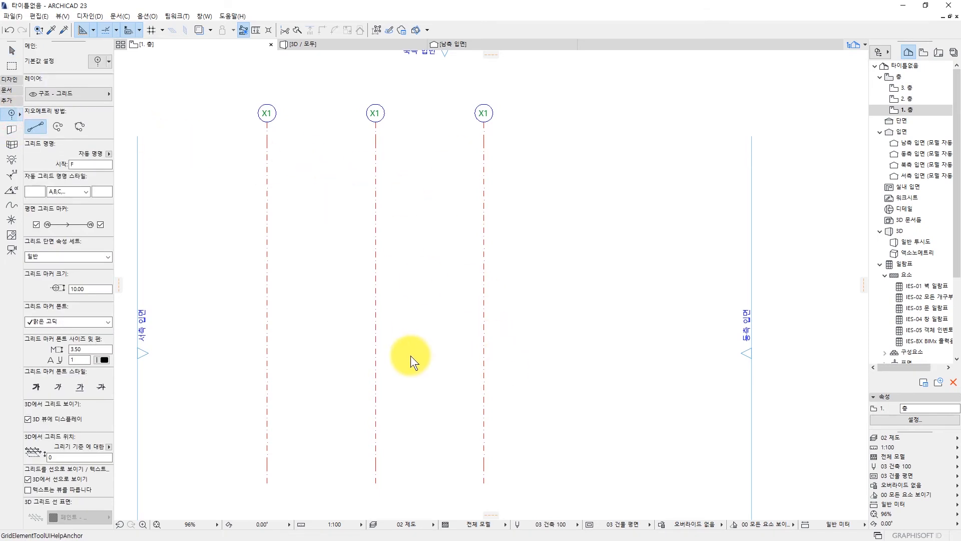
key("Escape")
scroll(353, 209, "down", 2)
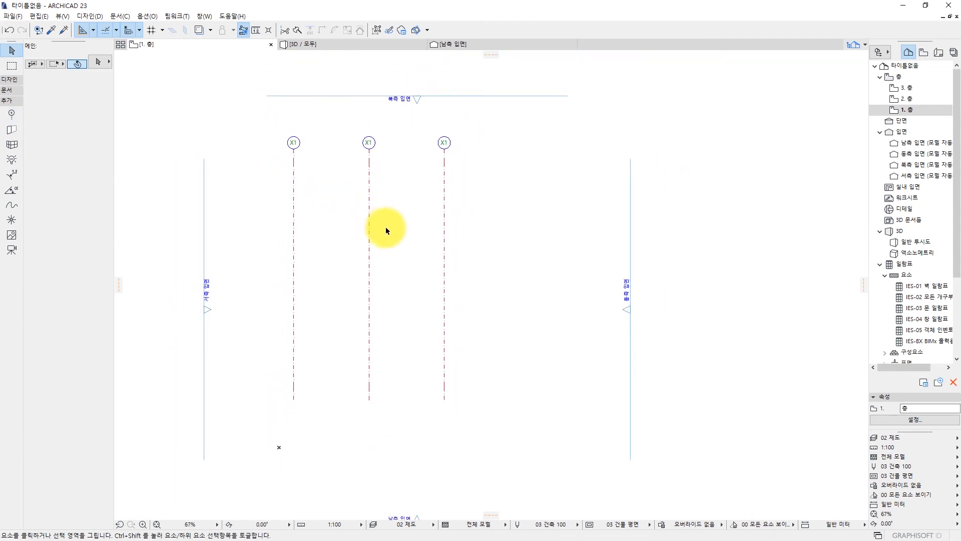
Step: Copy the third vertical grid line toward the east elevation and rotate the copy by -90° so it runs horizontally
left_click(445, 215)
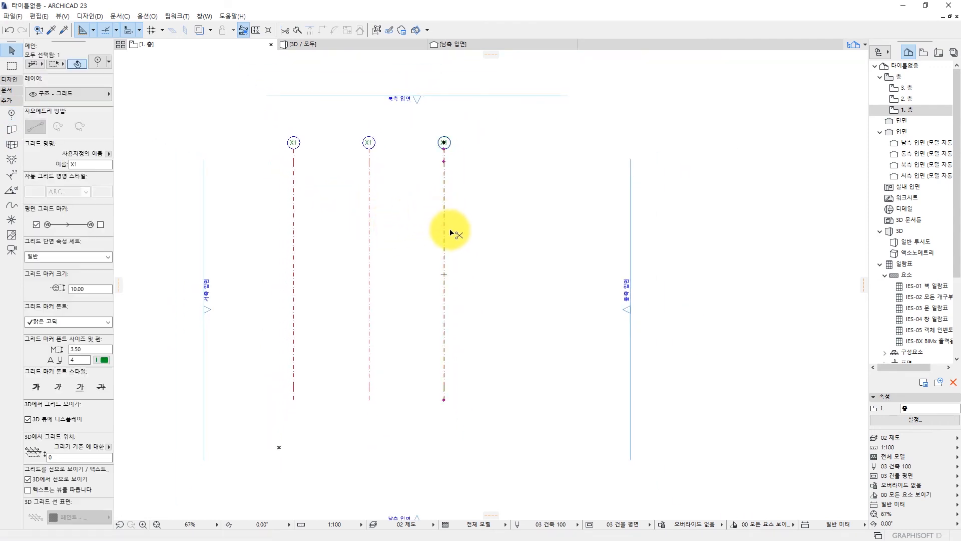
left_click(445, 247)
left_click_drag(448, 247, 503, 247)
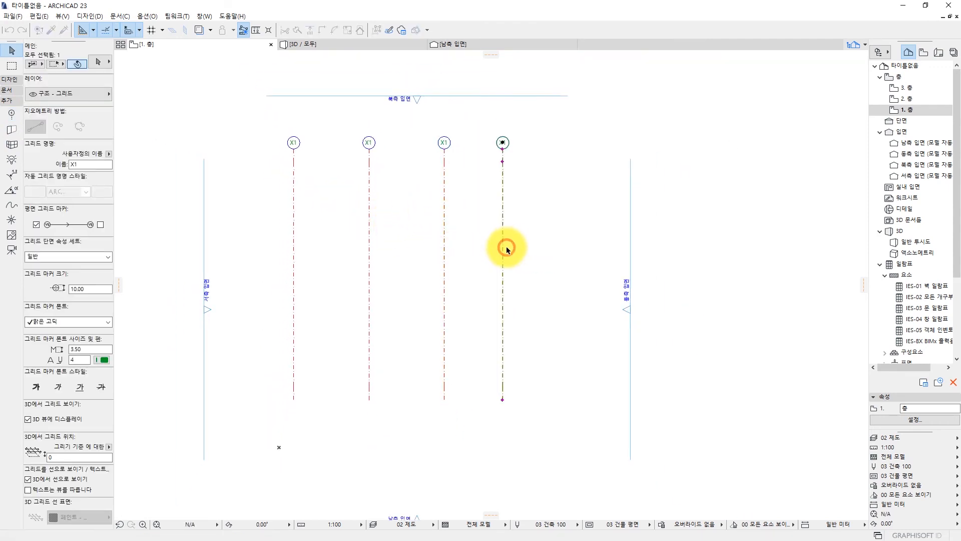
left_click(506, 202)
left_click(558, 202)
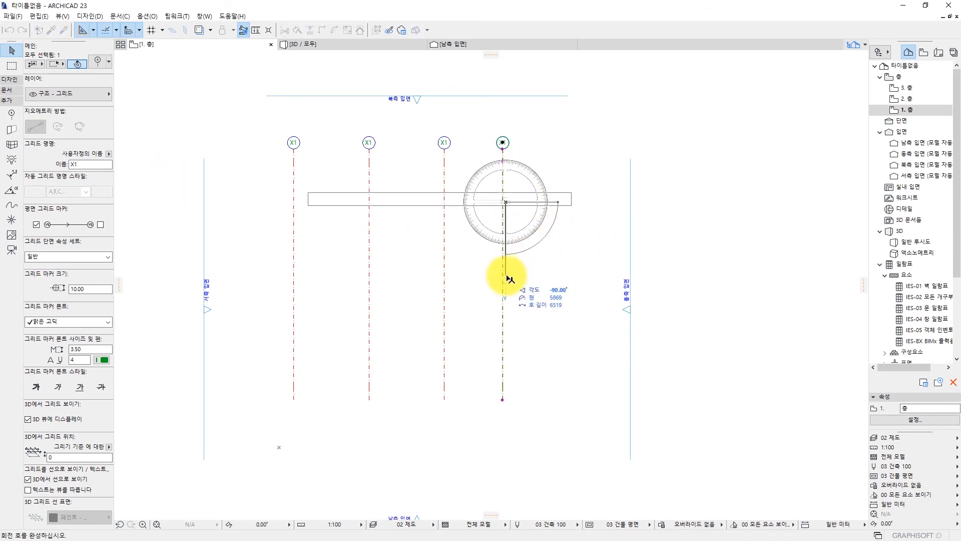
left_click(506, 275)
Step: Move the horizontal grid line so it crosses the three vertical grid lines just below their markers
key("ctrl+d")
left_click(541, 205)
left_click(339, 183)
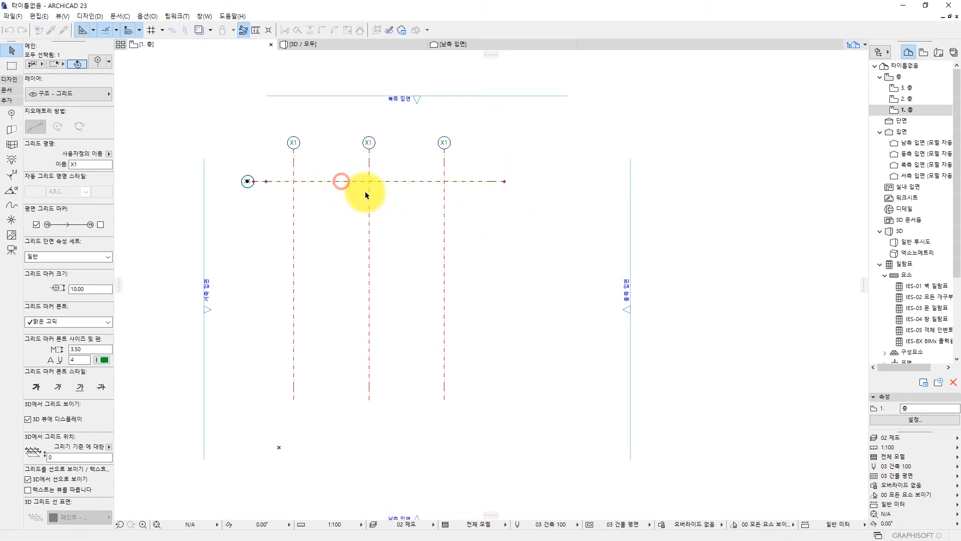
Step: Copy the horizontal grid line downward twice at a spacing of about 6000 and deselect the last copy
left_click(401, 181)
key("ctrl")
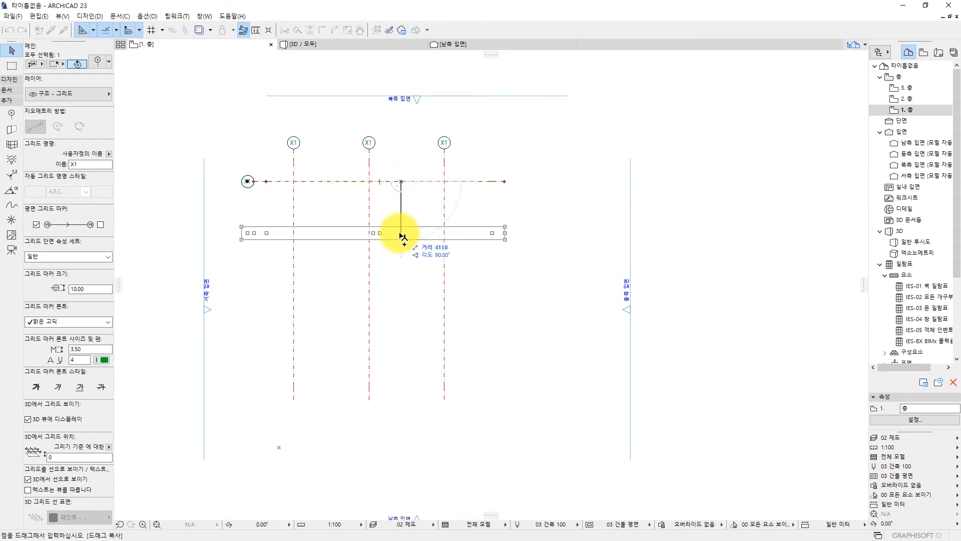
left_click(401, 256)
left_click(425, 257)
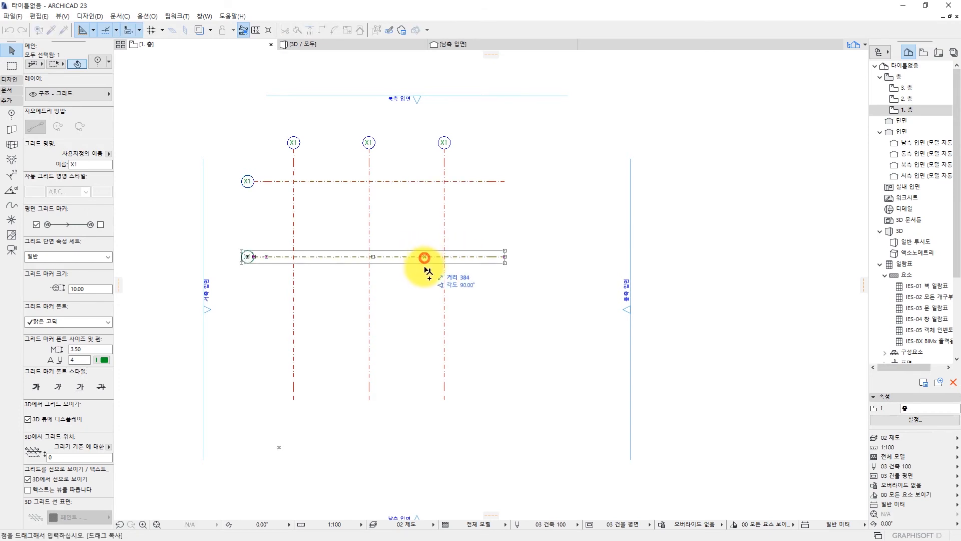
left_click(425, 332)
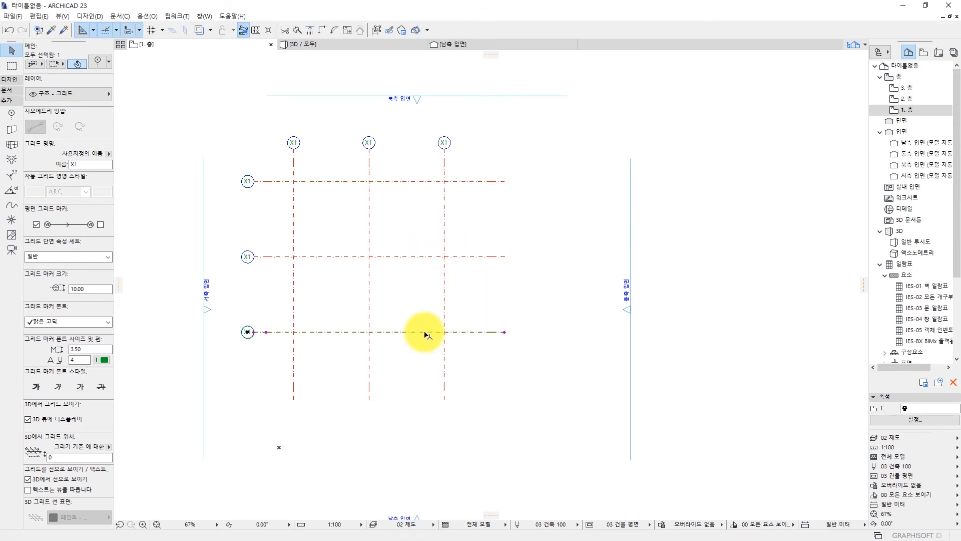
left_click(317, 223)
scroll(304, 194, "up", 4)
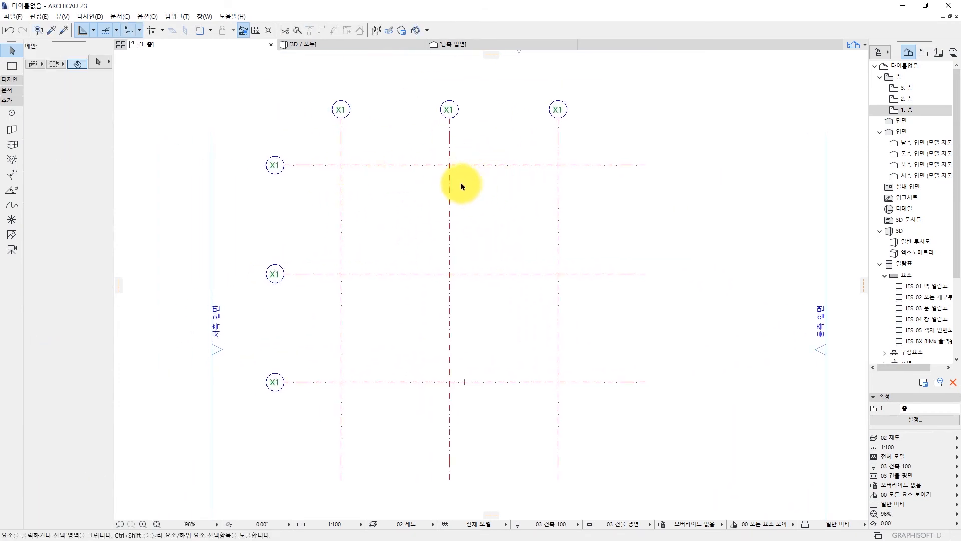
left_click(340, 120)
left_click(449, 129)
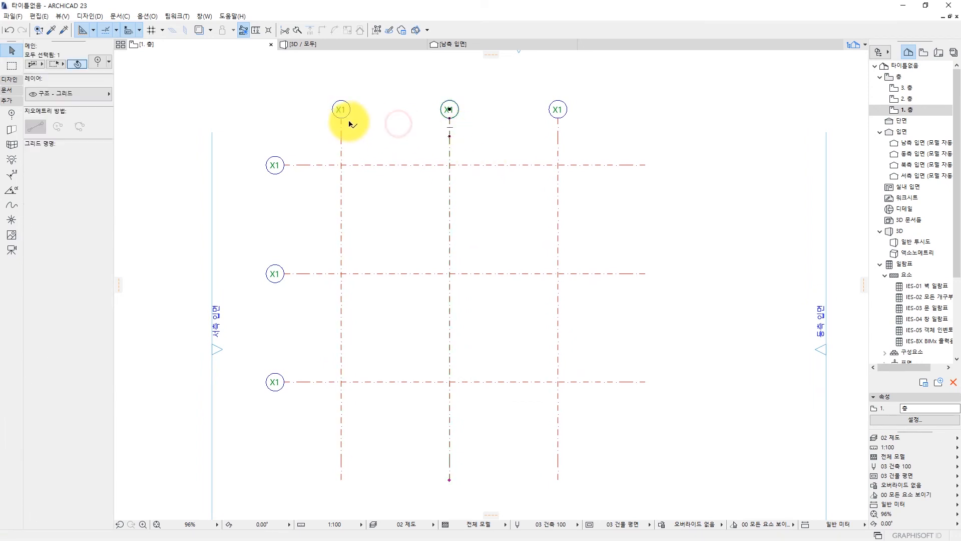
key("Escape")
left_click(404, 139)
left_click(442, 118)
left_click(442, 117)
left_click(443, 118)
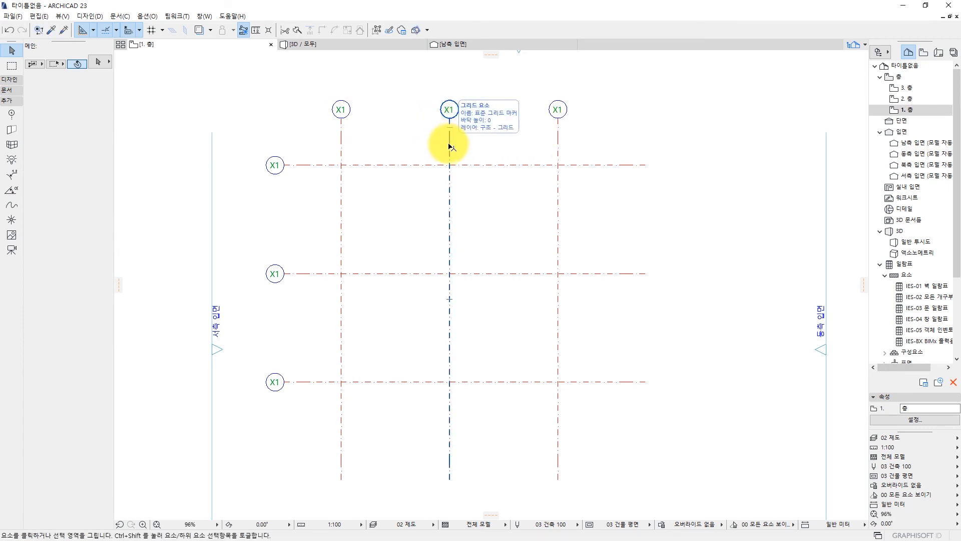
Step: Rename the middle vertical grid line as X2 and deselect it
left_click(450, 147)
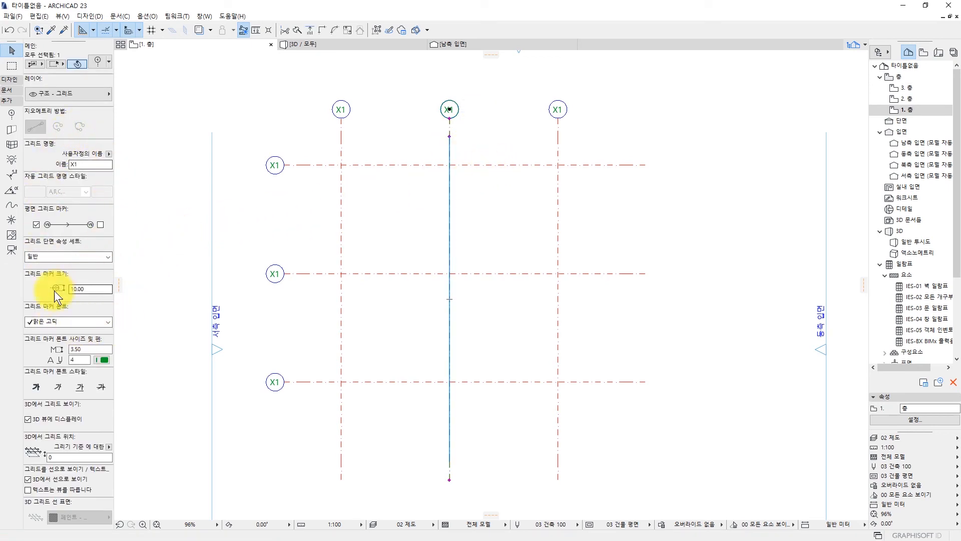
left_click_drag(82, 162, 70, 163)
left_click(82, 163)
left_click(81, 163)
left_click(88, 165)
key("BackSpace")
type("2")
key("Return")
left_click(575, 134)
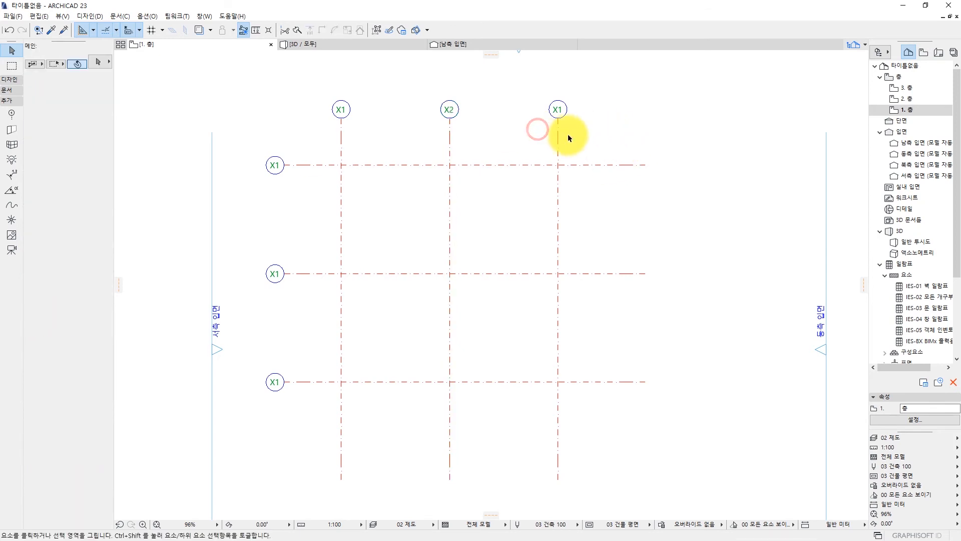
Step: Rename the easternmost vertical grid line as X3 and deselect it
left_click(557, 146)
left_click(84, 163)
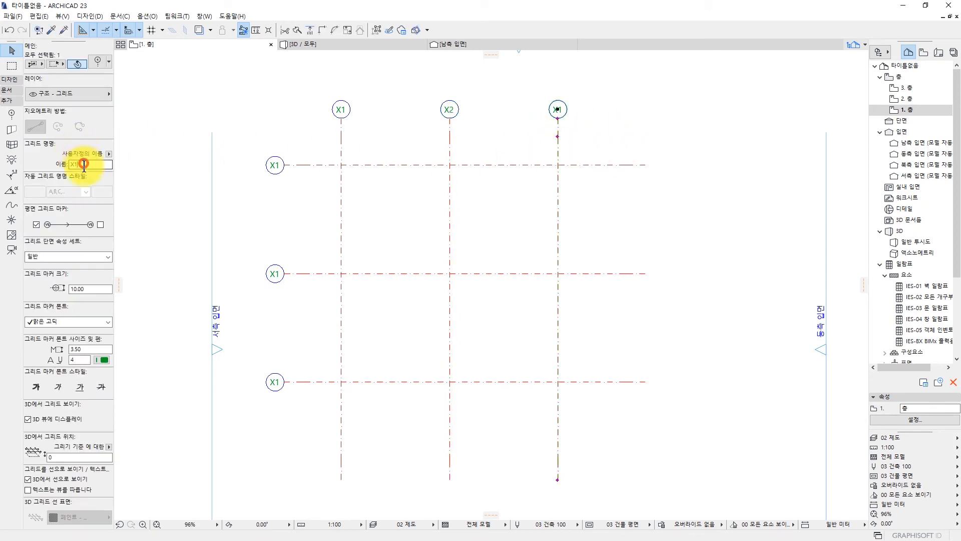
key("BackSpace")
type("3")
key("Return")
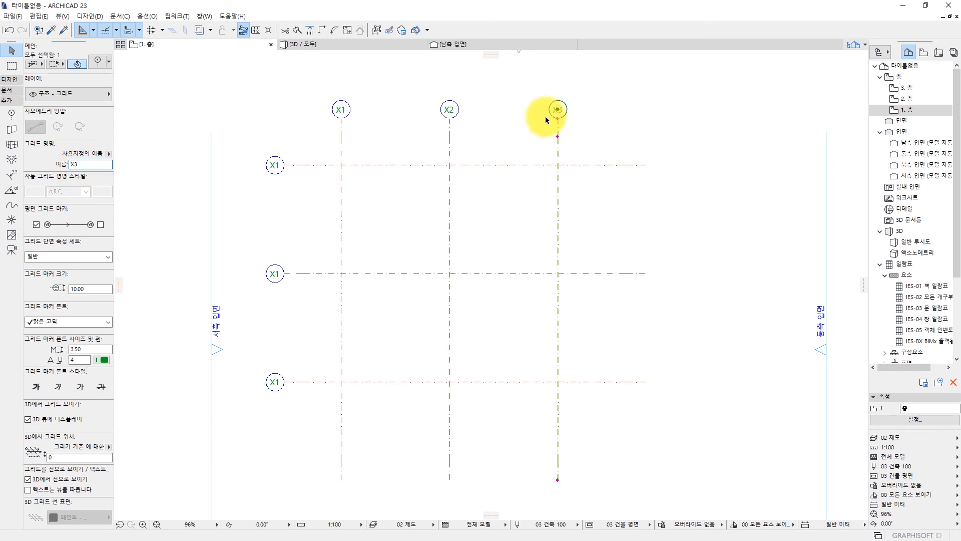
left_click(209, 204)
Step: Set the custom name of the uppermost horizontal grid line to Y1
left_click(303, 181)
left_click(311, 161)
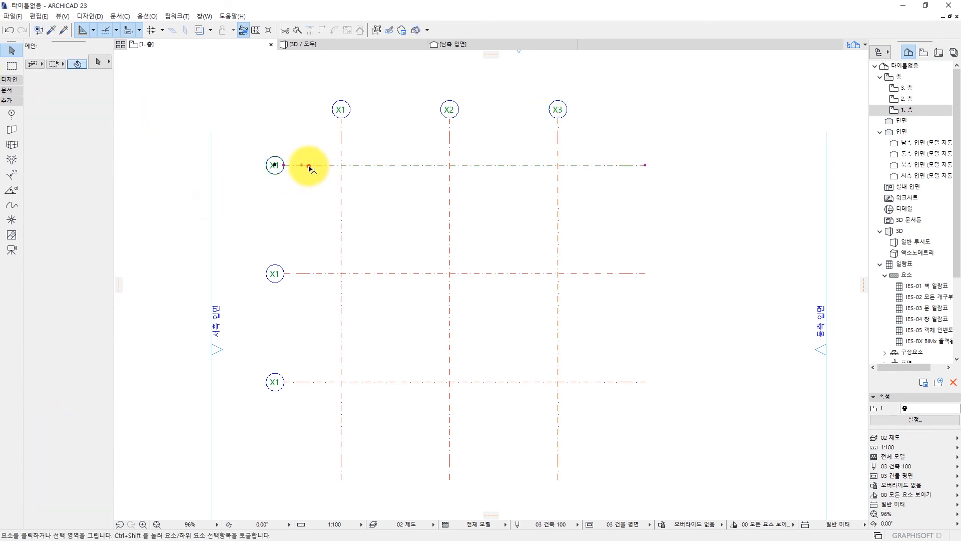
double_click(76, 164)
type("Y1")
key("Return")
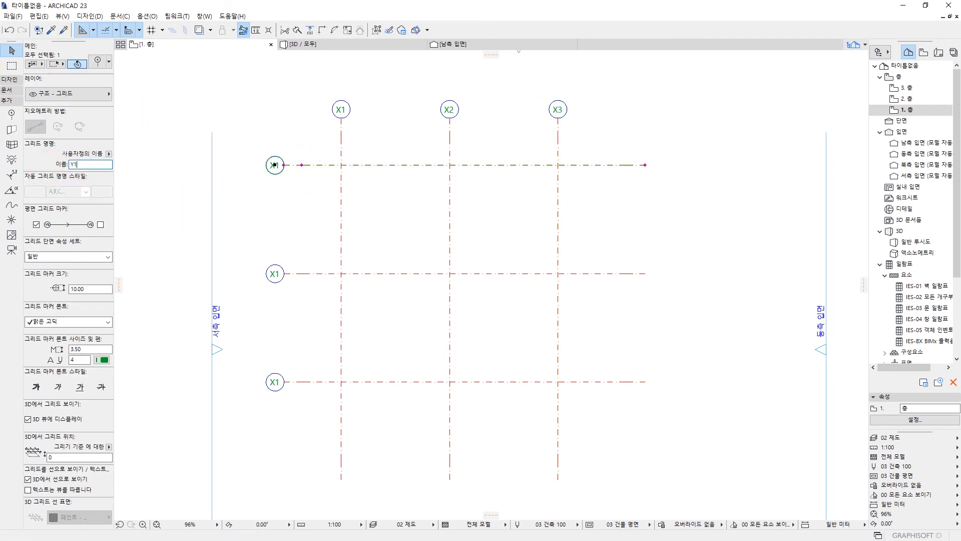
Step: Set the custom name of the middle horizontal grid line to Y1
left_click(308, 270)
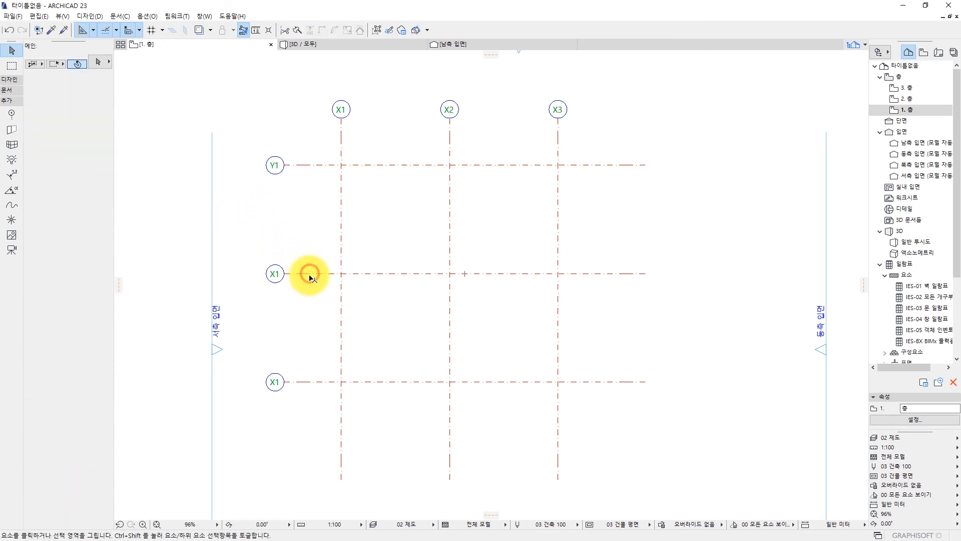
left_click(309, 273)
double_click(82, 163)
type("Y1")
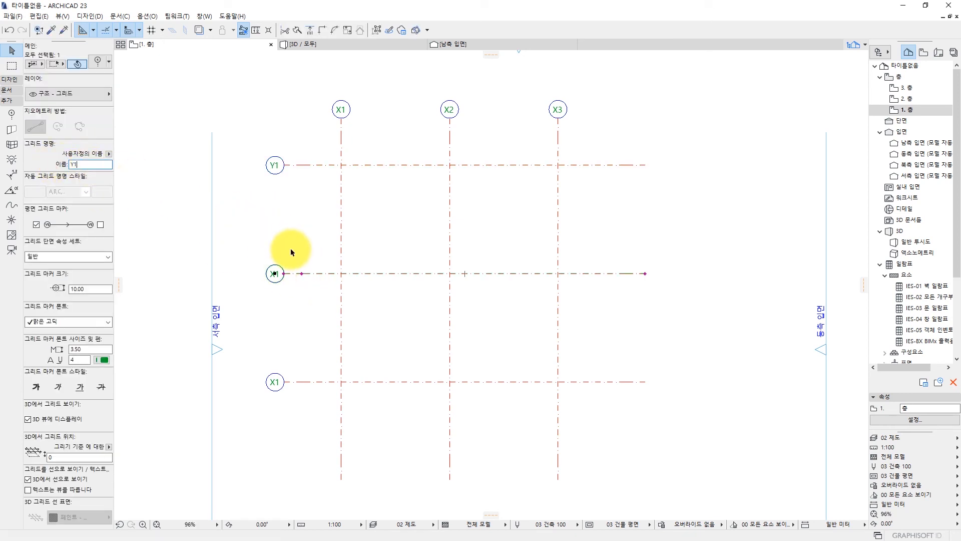
key("Return")
Step: Set the custom name of the lowest horizontal grid line to Y1
left_click(313, 383)
left_click(312, 383)
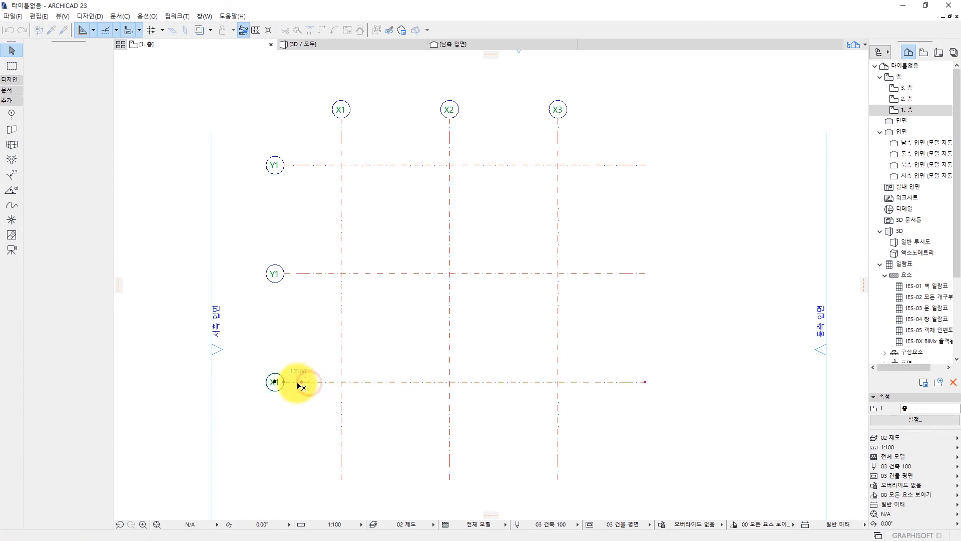
double_click(83, 163)
type("Y1")
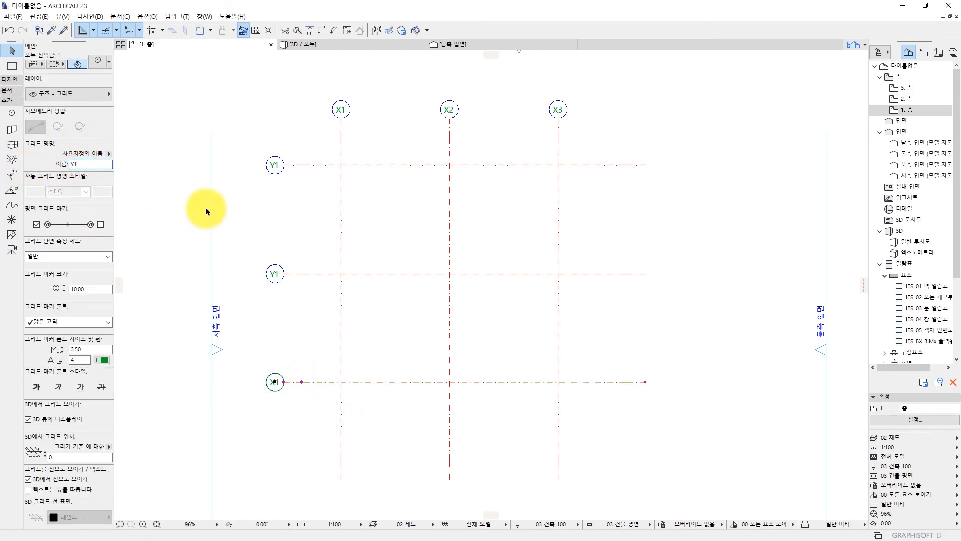
Step: Change the middle horizontal grid line's custom name to Y2
left_click(324, 274)
double_click(75, 164)
type("Y2")
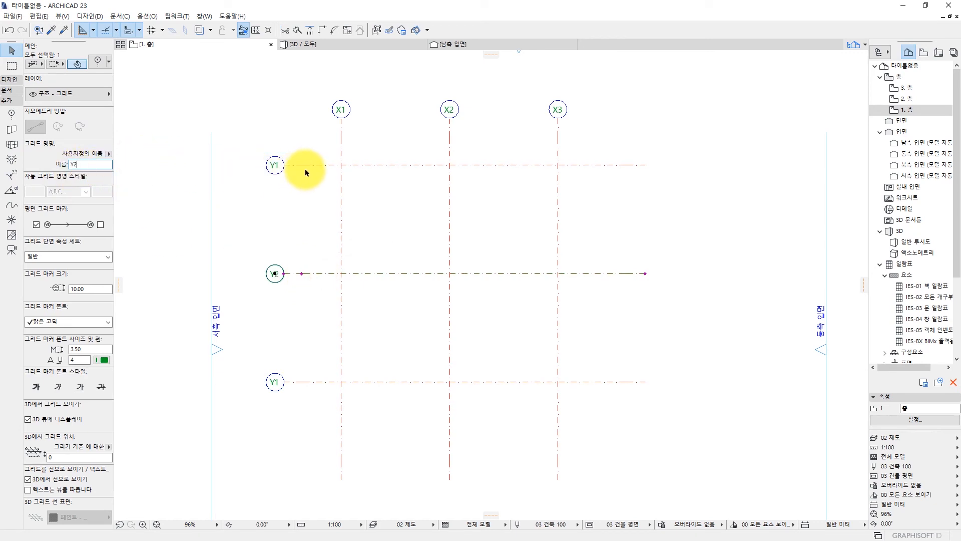
Step: Change the uppermost horizontal grid line's custom name to Y3 and deselect it
left_click(310, 165)
left_click(91, 166)
key("BackSpace")
type("3")
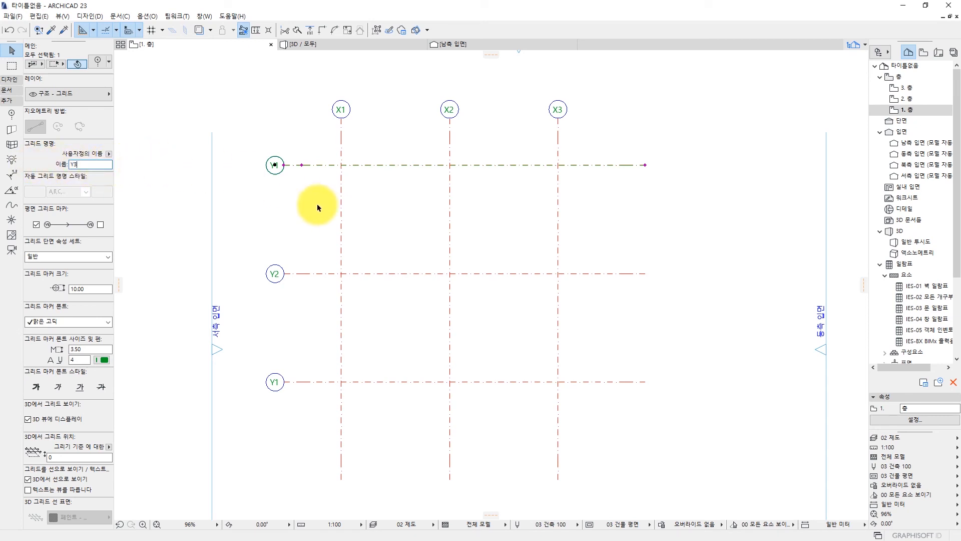
left_click(317, 204)
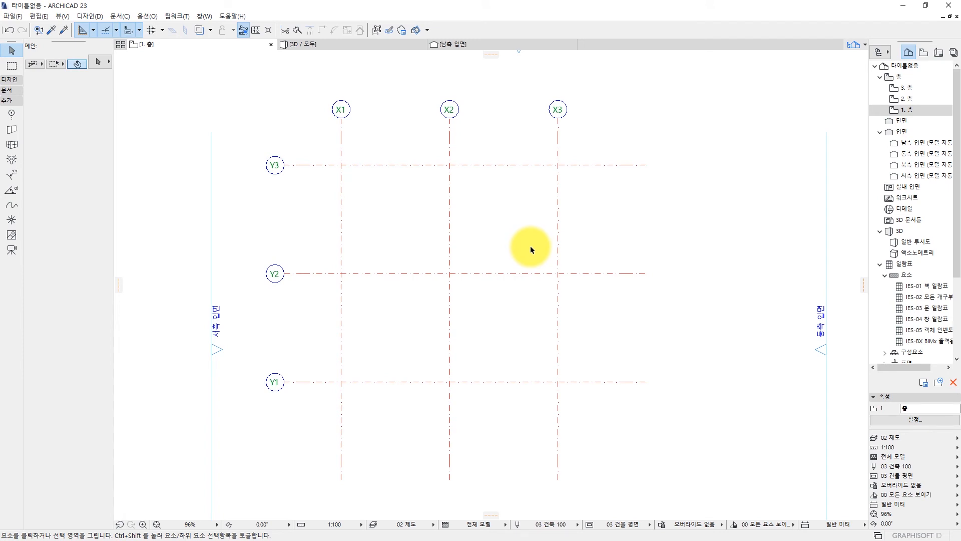
scroll(455, 207, "down", 1)
left_click(451, 203)
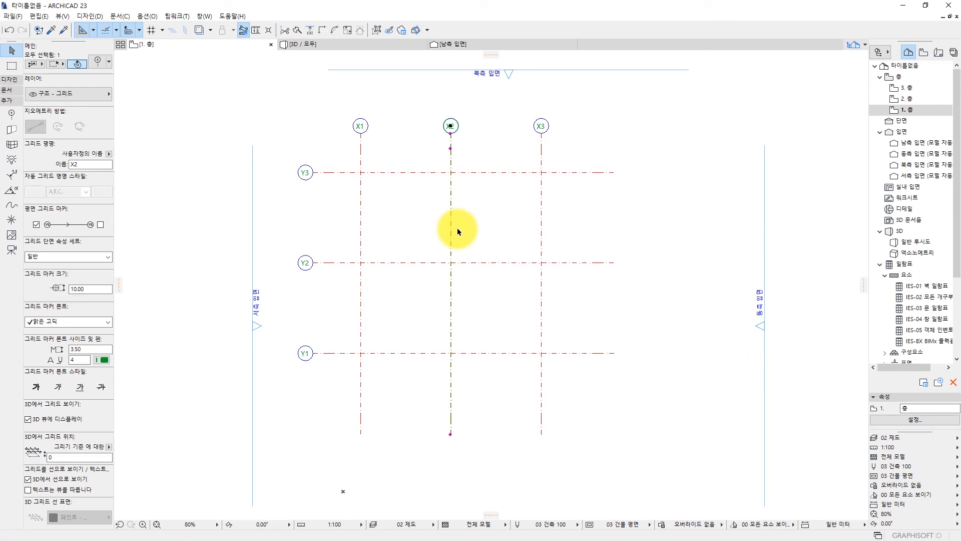
key("Escape")
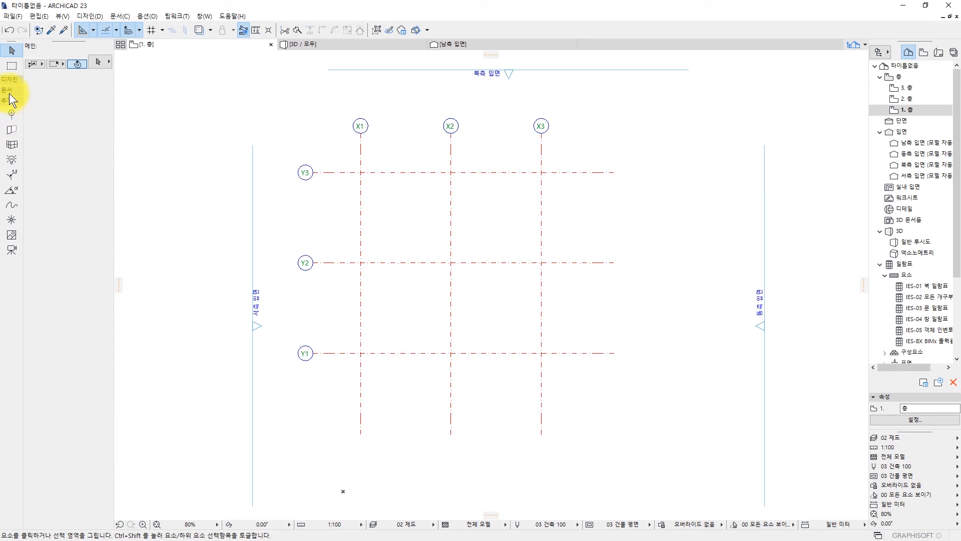
Step: Place a horizontal section line between grid lines Y1 and Y2, spanning past X1 and X3 and looking north
left_click(9, 93)
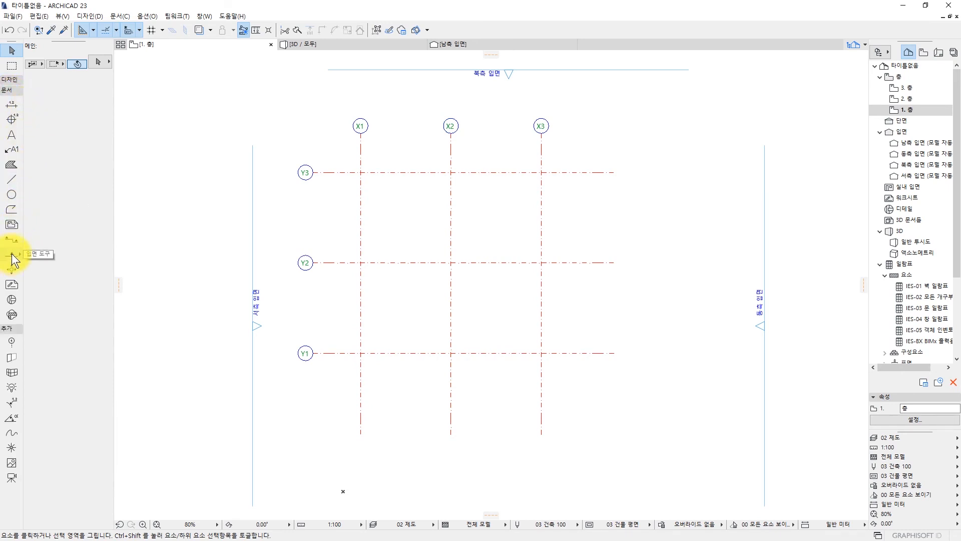
left_click(12, 241)
left_click(285, 292)
left_click(646, 293)
left_click(625, 216)
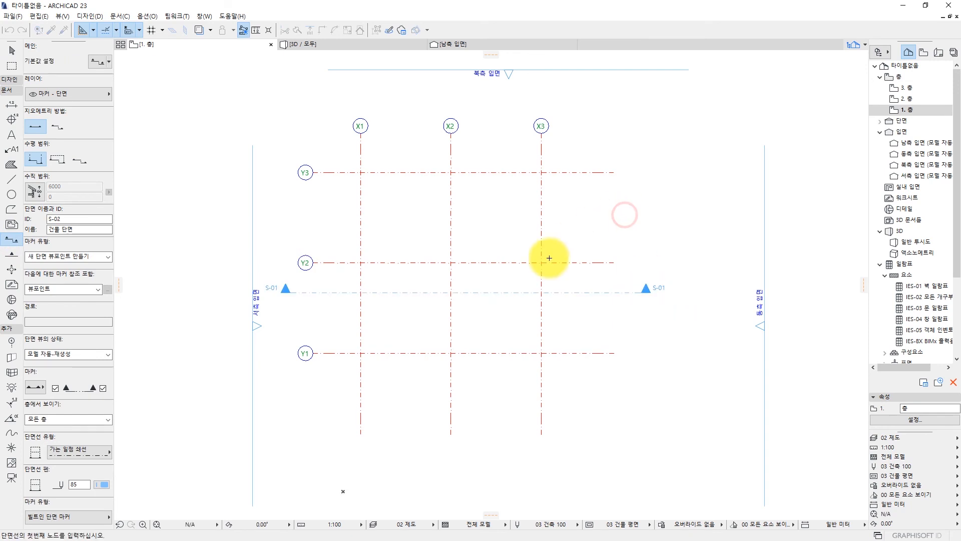
Step: Select the S-01 section line and open its section with the current view settings (현재 뷰 설정으로 열기)
left_click(491, 295)
left_click(484, 292)
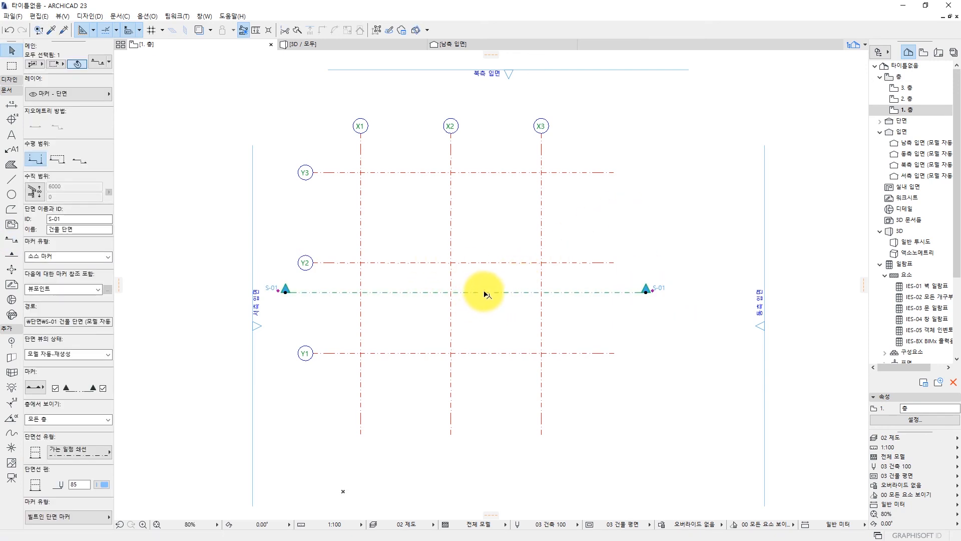
right_click(485, 293)
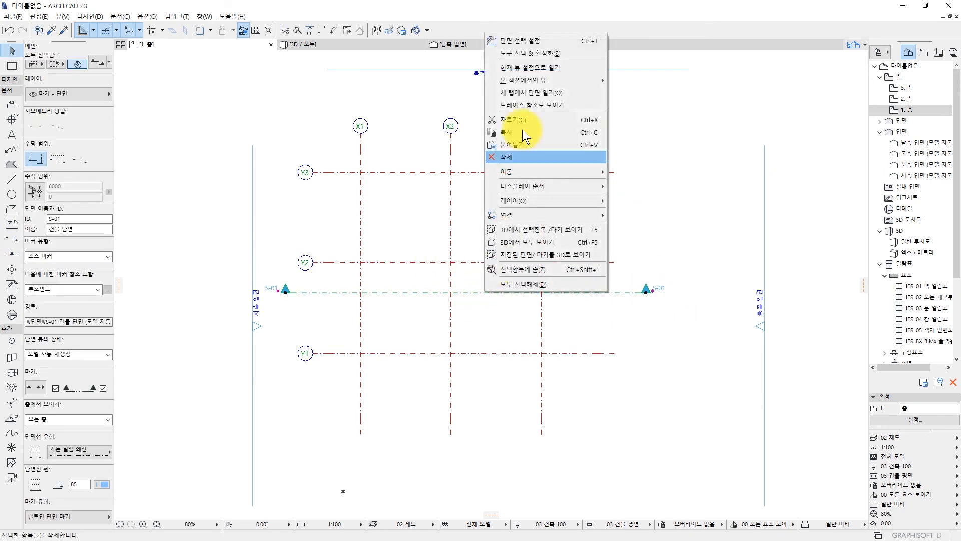
left_click(539, 73)
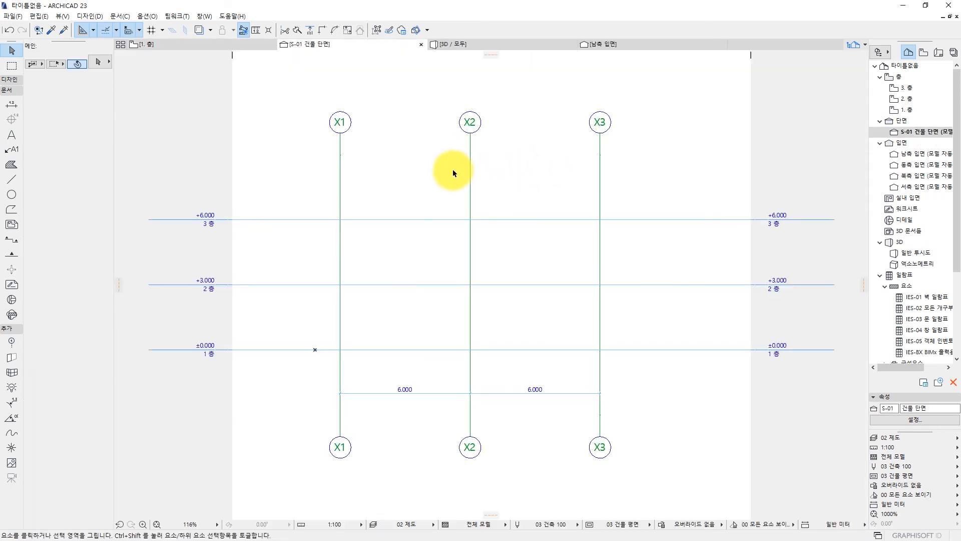
Step: Inspect the X1 to X3 grid markers in the S-01 section and return to the first-story floor plan
left_click_drag(415, 176, 298, 119)
left_click_drag(633, 163, 458, 124)
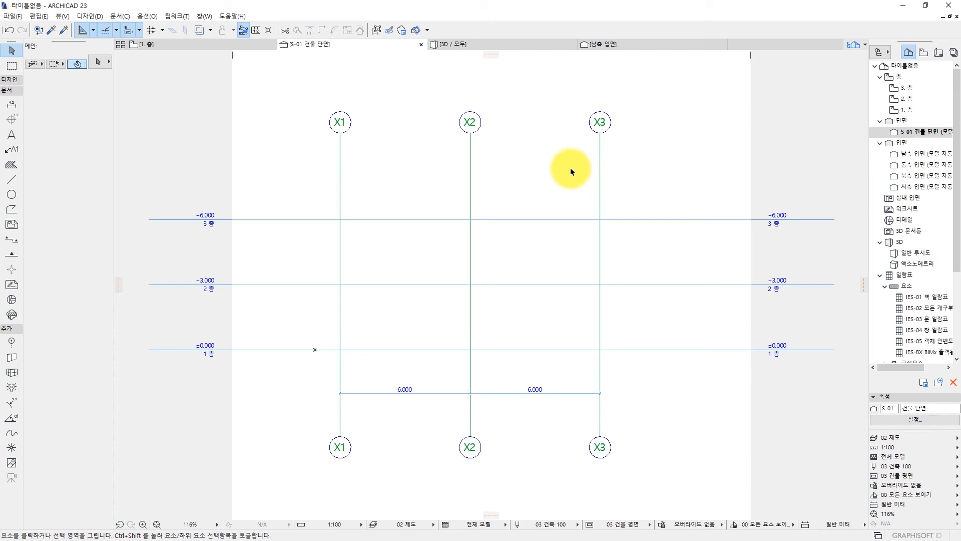
key("F2")
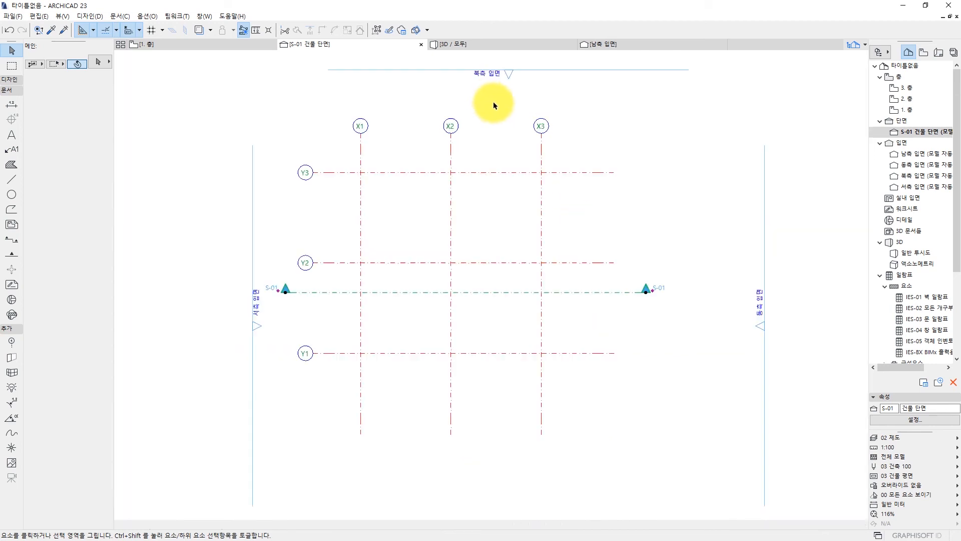
Step: Open the X1 grid line's selection settings and review its floor plan and section/elevation line, pen and marker options without changing them
left_click(372, 161)
left_click(361, 149)
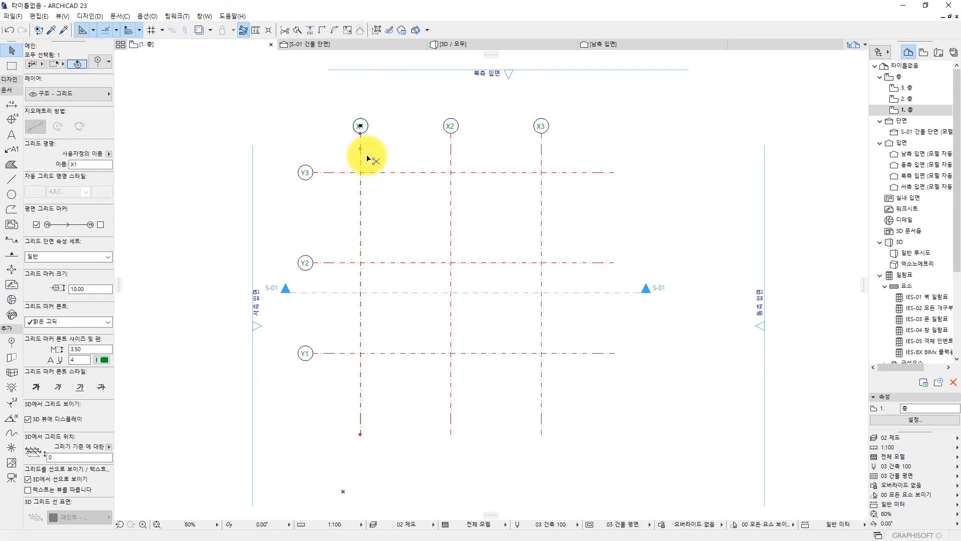
double_click(370, 153)
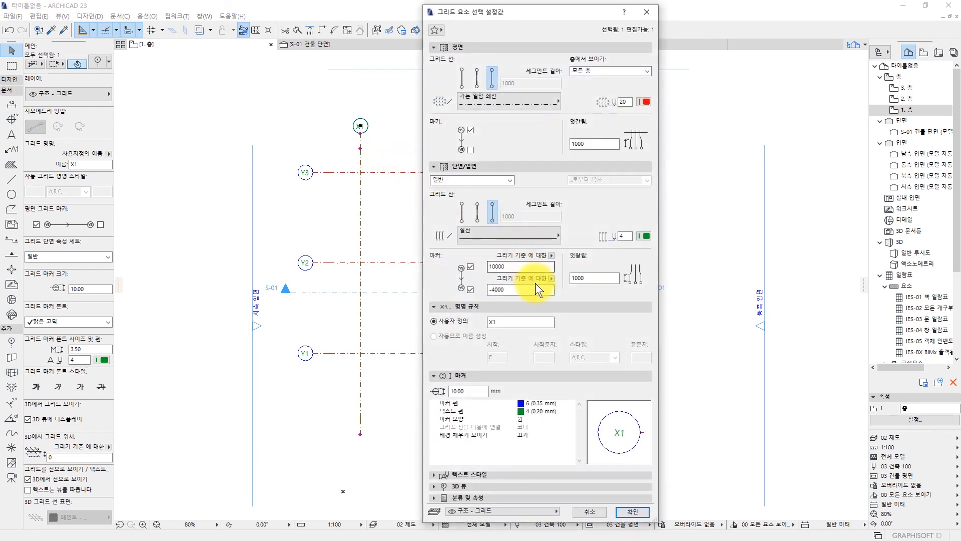
left_click(506, 50)
left_click(519, 47)
left_click(488, 168)
left_click(485, 167)
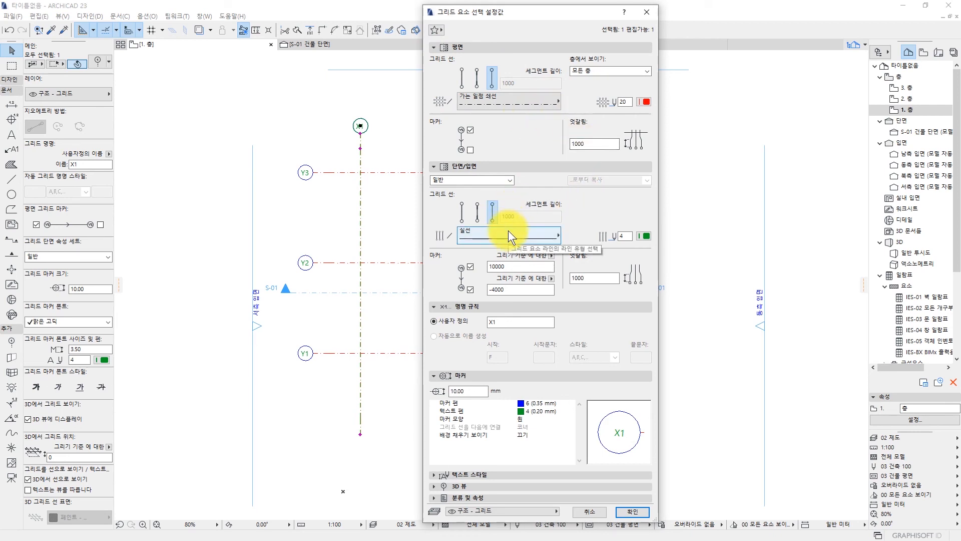
left_click(643, 236)
left_click(644, 236)
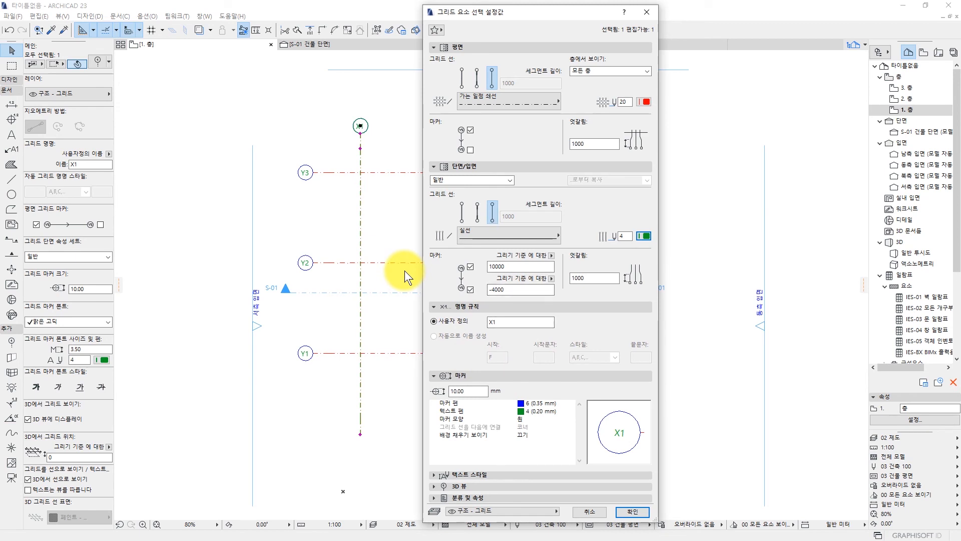
key("Escape")
Step: Open the 3D view and examine the X and Y grid lines and their markers in perspective
key("F3")
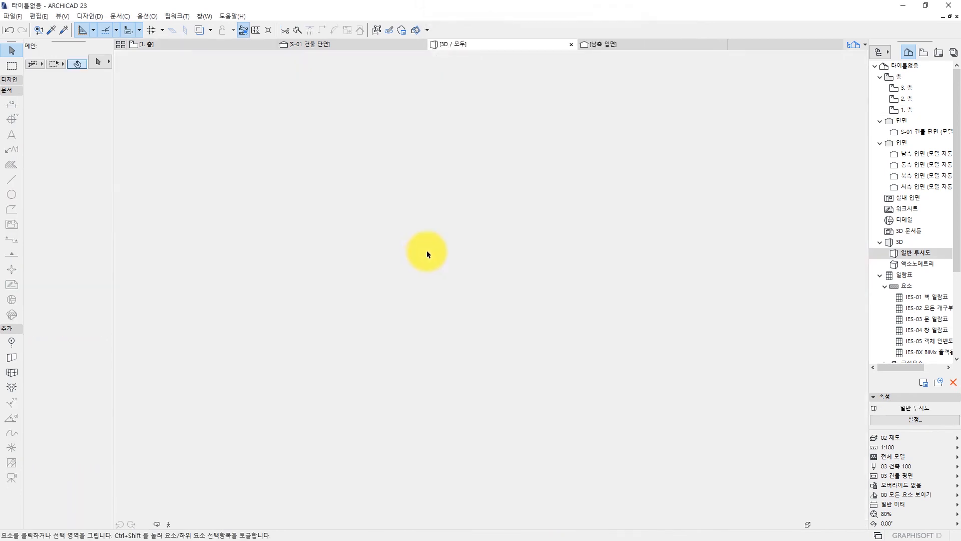
middle_click_drag(443, 245, 503, 280, "shift")
scroll(338, 351, "up", 1)
left_click_drag(522, 372, 266, 151)
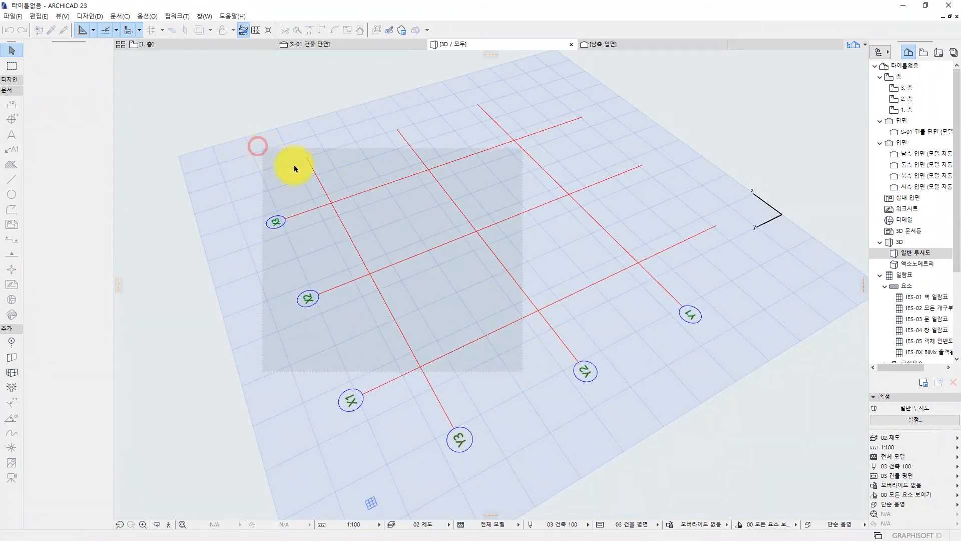
key("Escape")
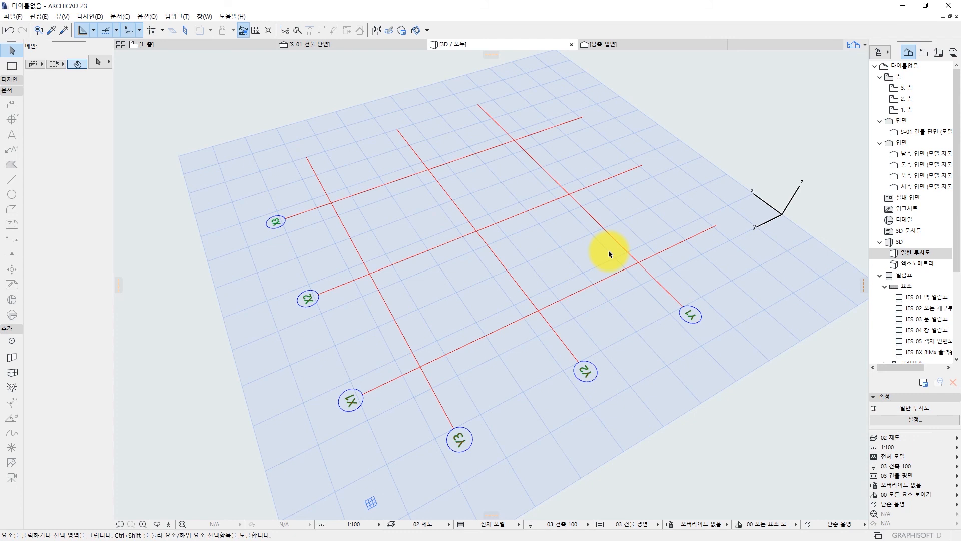
Step: Review the 3D view options (3D 뷰) in the Y2 grid line's settings, including elevation, line display and marker text
left_click(572, 355)
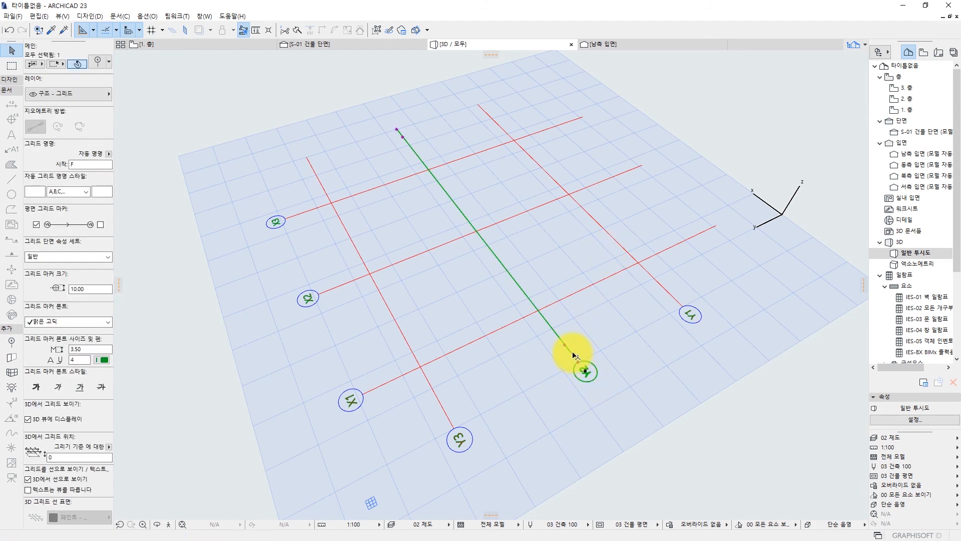
double_click(573, 330)
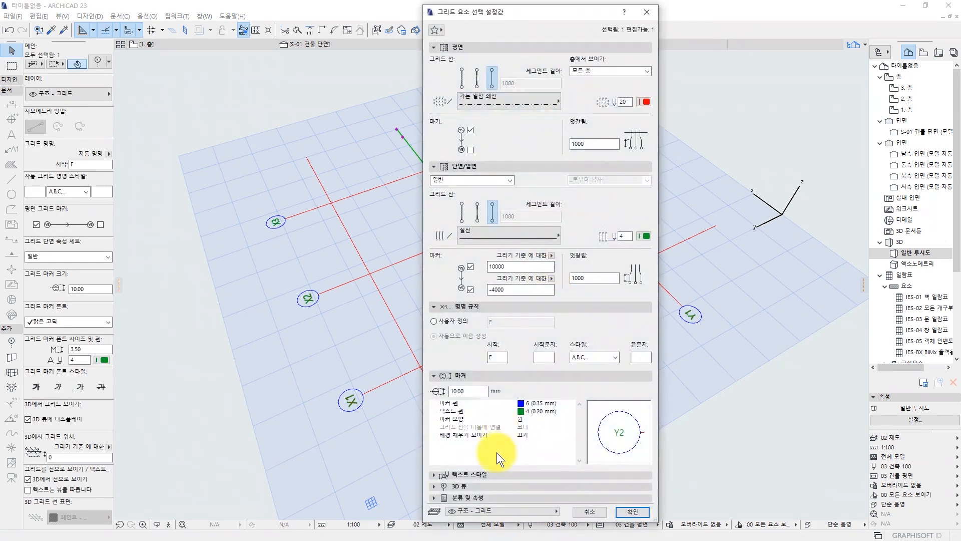
left_click(467, 485)
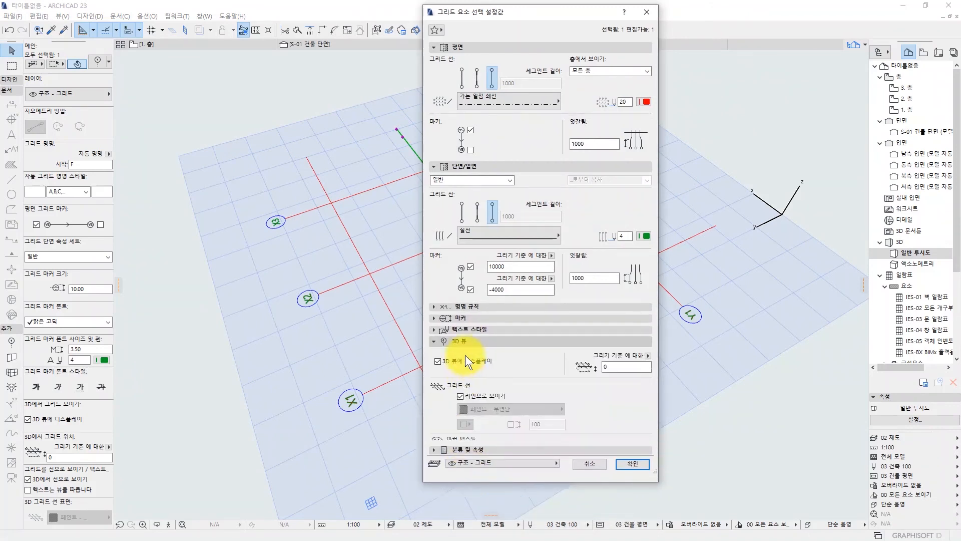
left_click(471, 338)
left_click(477, 339)
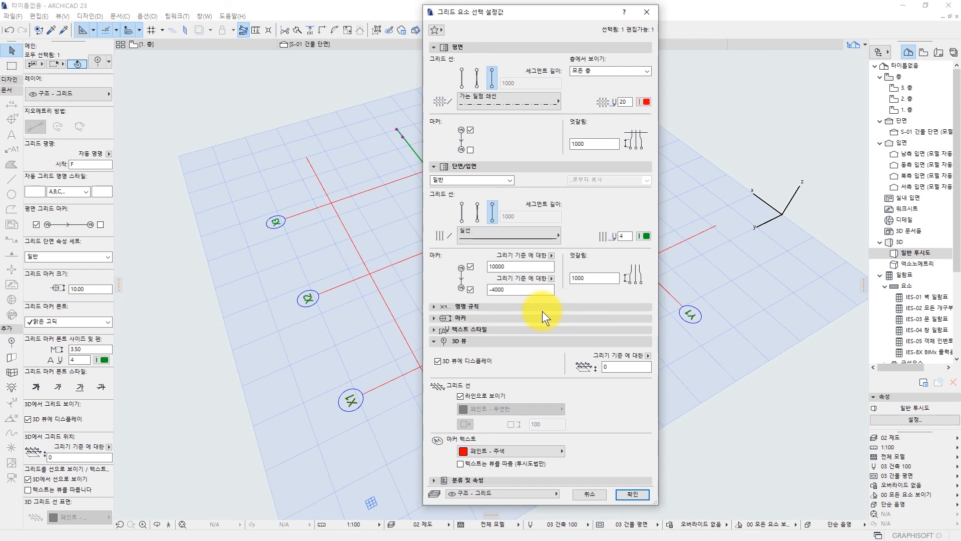
key("Return")
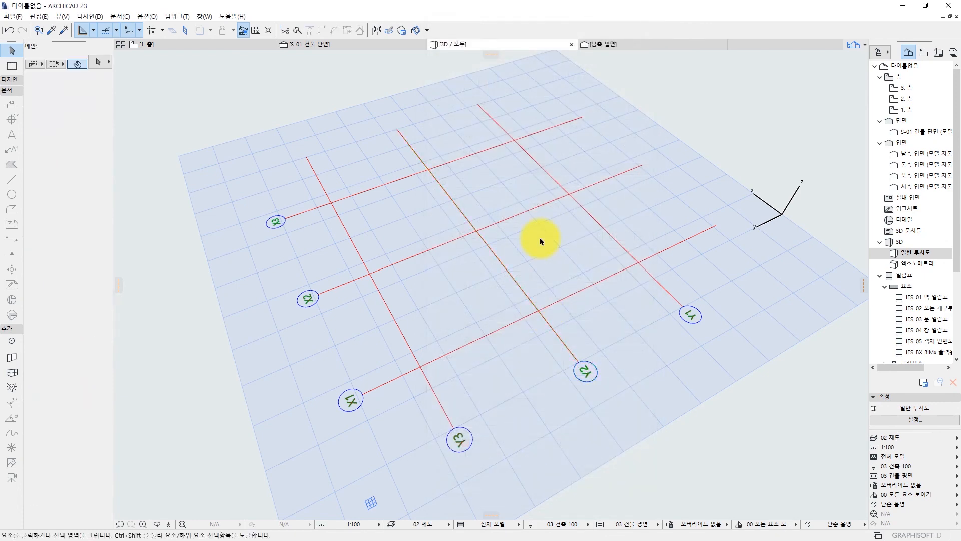
Step: Return to the first-story floor plan and draw a nearly three-quarter-circle arc grid line by centre and radius, east of the X3 line
key("F2")
middle_click_drag(550, 226, 354, 205)
scroll(458, 217, "down", 2)
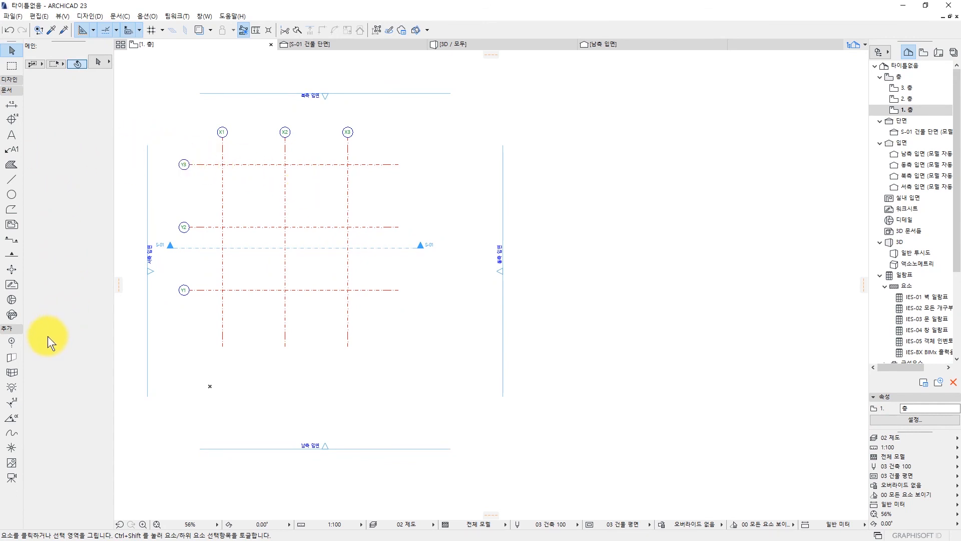
left_click(10, 342)
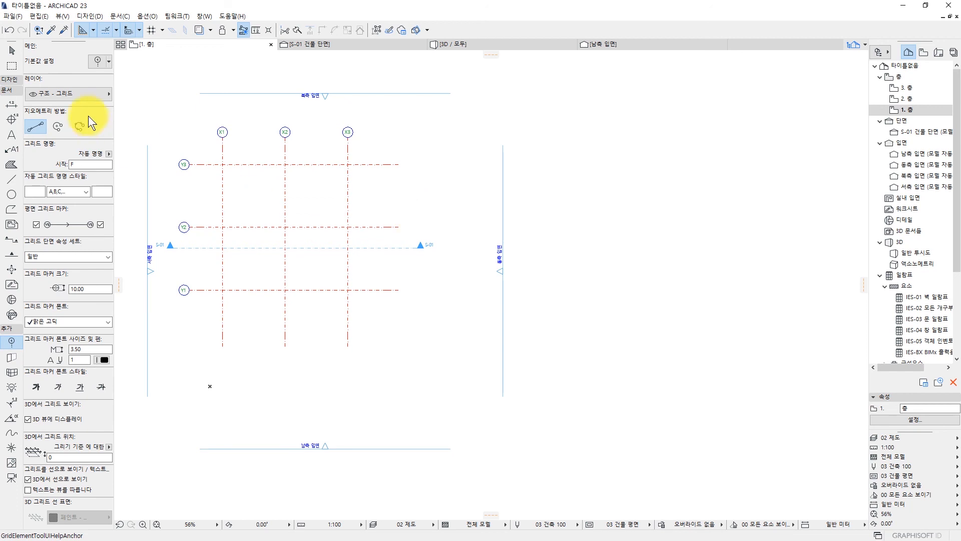
left_click(58, 126)
left_click(574, 241)
left_click(623, 300)
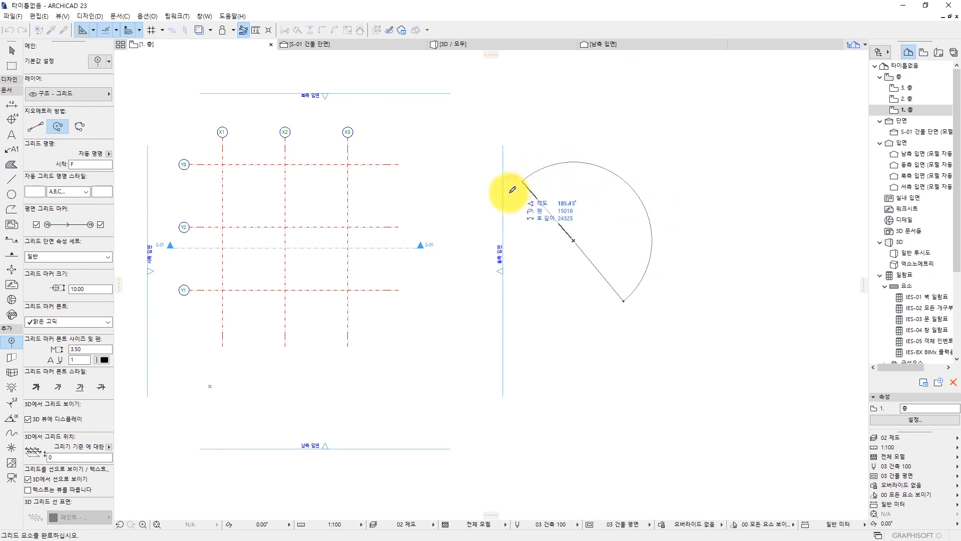
left_click(490, 278)
scroll(618, 291, "up", 3)
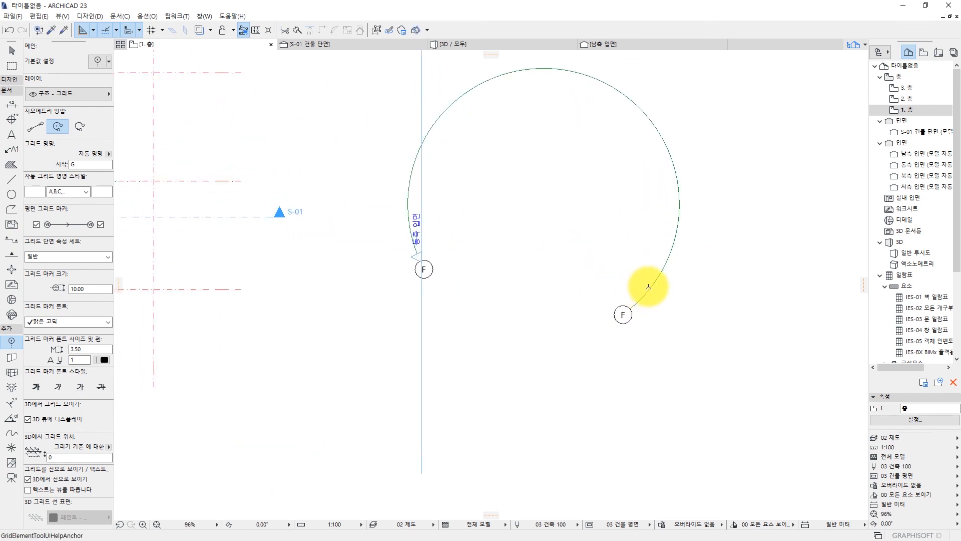
middle_click_drag(667, 259, 660, 264)
scroll(518, 213, "down", 2)
middle_click_drag(565, 225, 621, 265)
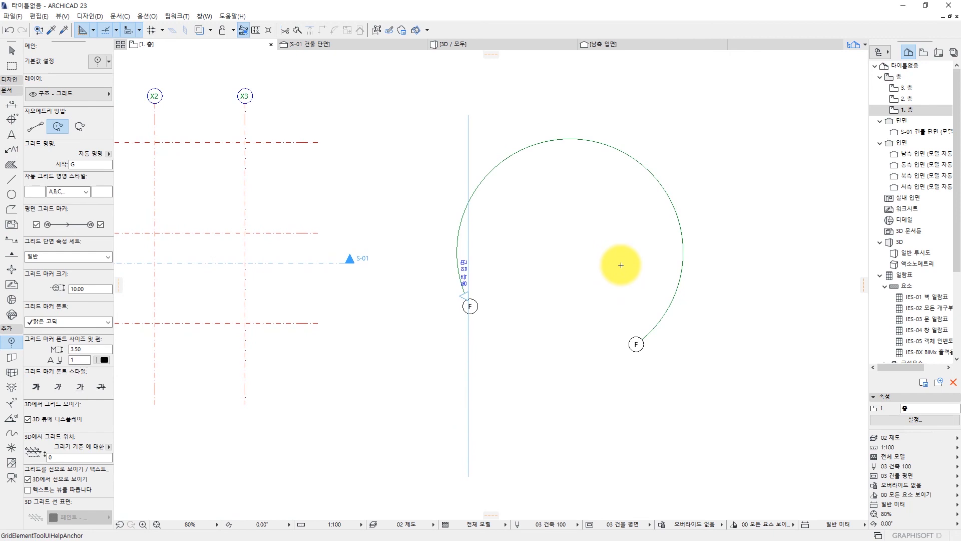